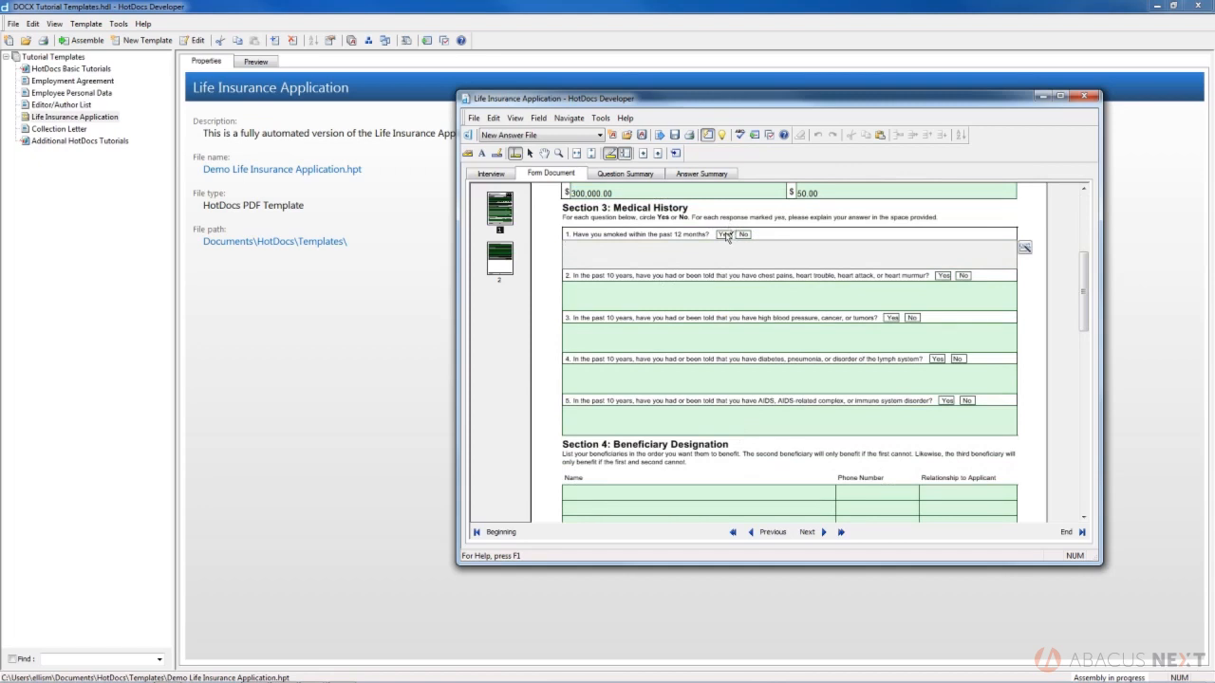
Step: Answer Yes to the smoking question and begin its explanation with "This is a sentence. This is another sentence."
click(726, 235)
click(673, 261)
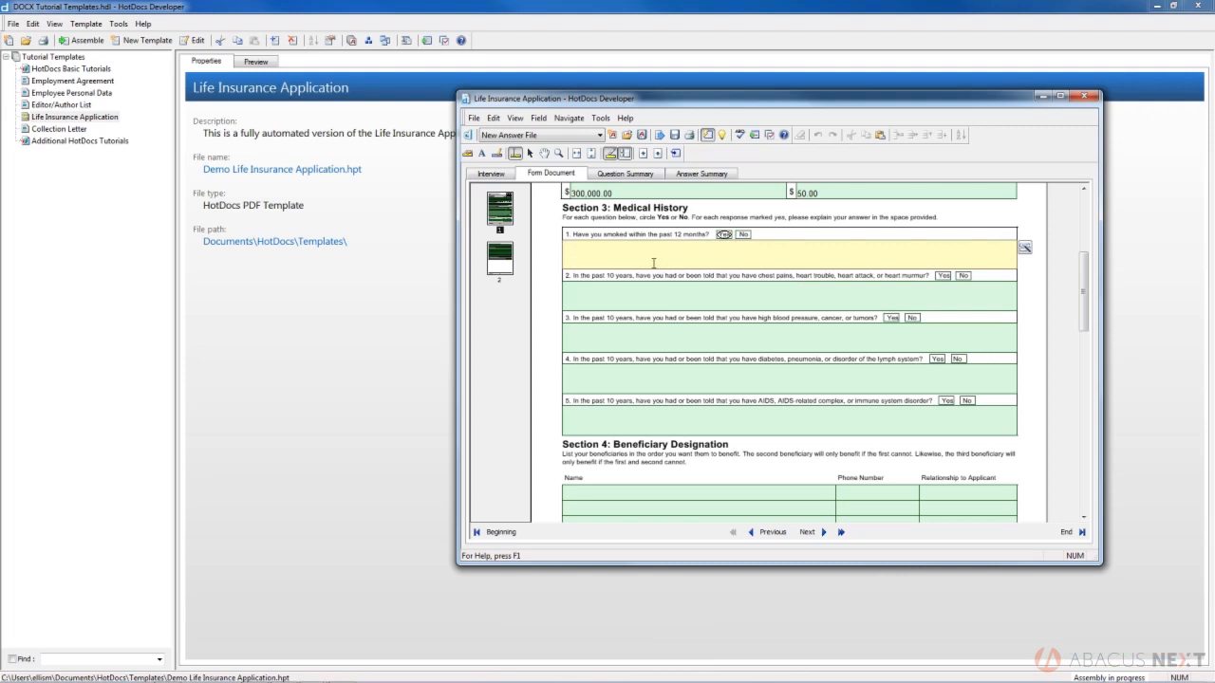
text(This is a sentence. This is another sentence)
Step: Copy the second sentence of the smoking explanation and paste it repeatedly at the end until the text exceeds the field
key(shift+Left)
key(shift+Left)
key(shift+Left)
key(shift+Left)
key(shift+Left)
key(shift+Left)
key(shift+Left)
key(shift+Left)
key(shift+Left)
key(shift+Left)
key(shift+Left)
key(shift+Left)
key(shift+Left)
key(shift+Left)
key(shift+Left)
key(shift+Left)
key(shift+Left)
key(shift+Left)
key(shift+Left)
key(shift+Left)
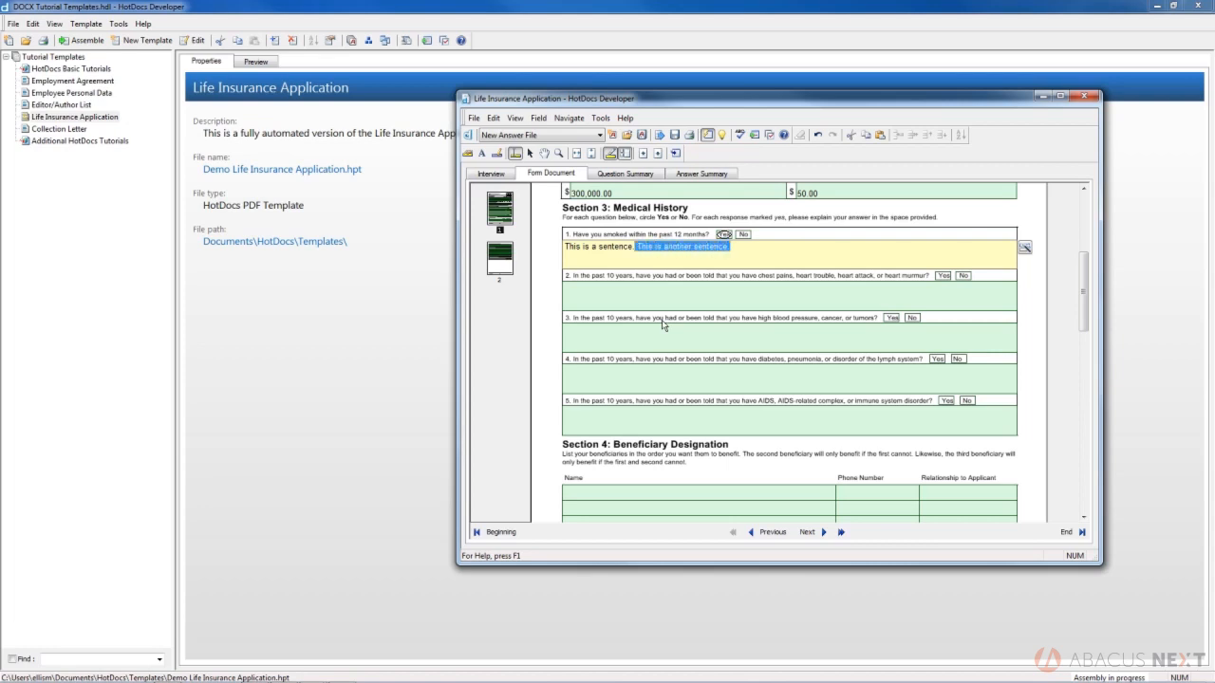
key(End)
key(ctrl+v)
key(ctrl+v)
key(ctrl+v)
key(ctrl+v)
key(ctrl+v)
key(ctrl+v)
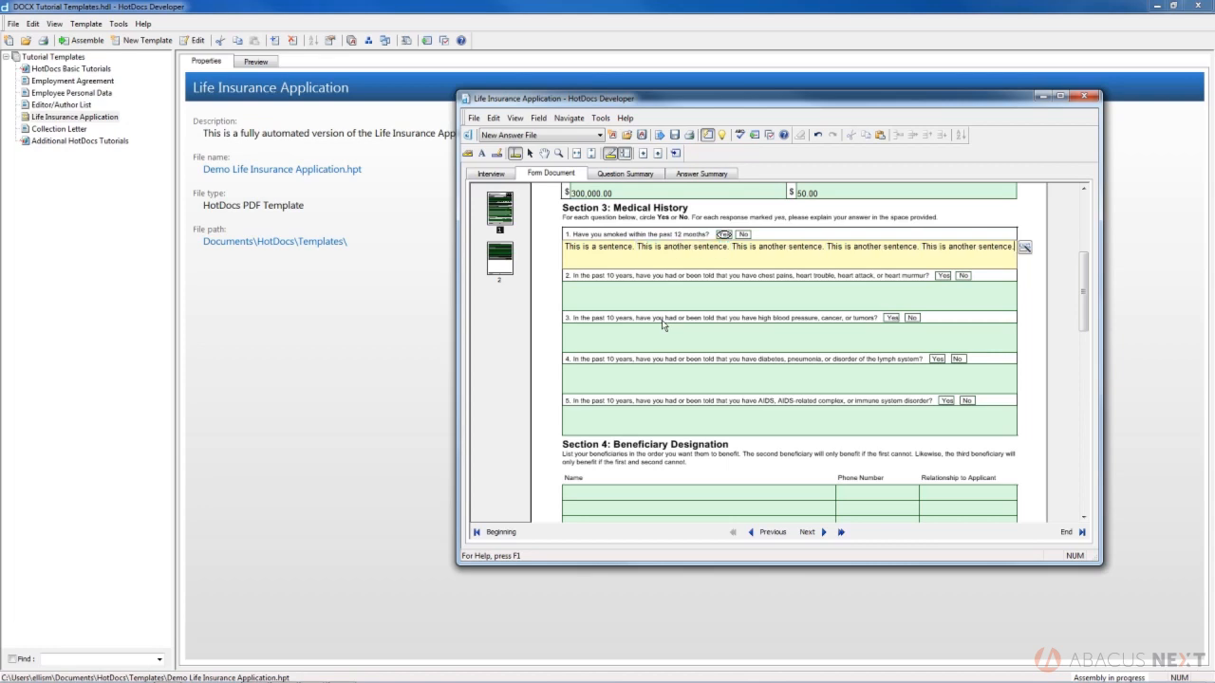
key(ctrl+v)
key(ctrl+v)
key(ctrl+v)
key(ctrl+v)
key(ctrl+v)
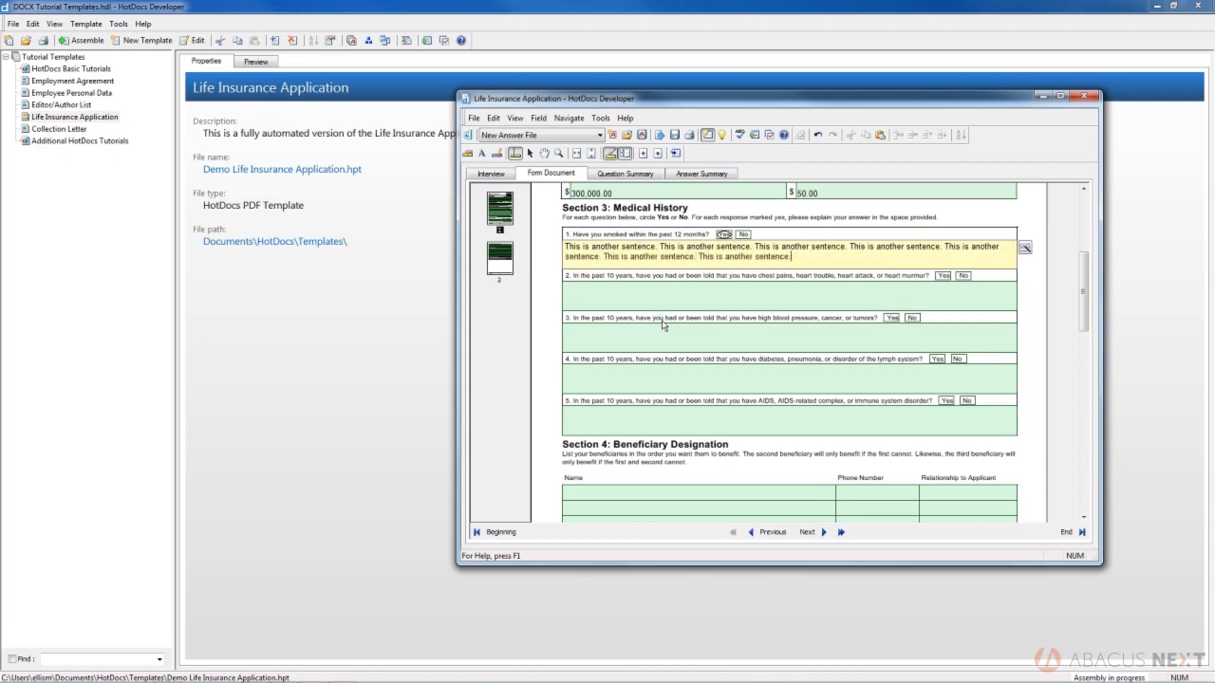
key(ctrl+v)
key(ctrl+v)
key(ctrl+v)
key(ctrl+v)
key(ctrl+v)
key(ctrl+v)
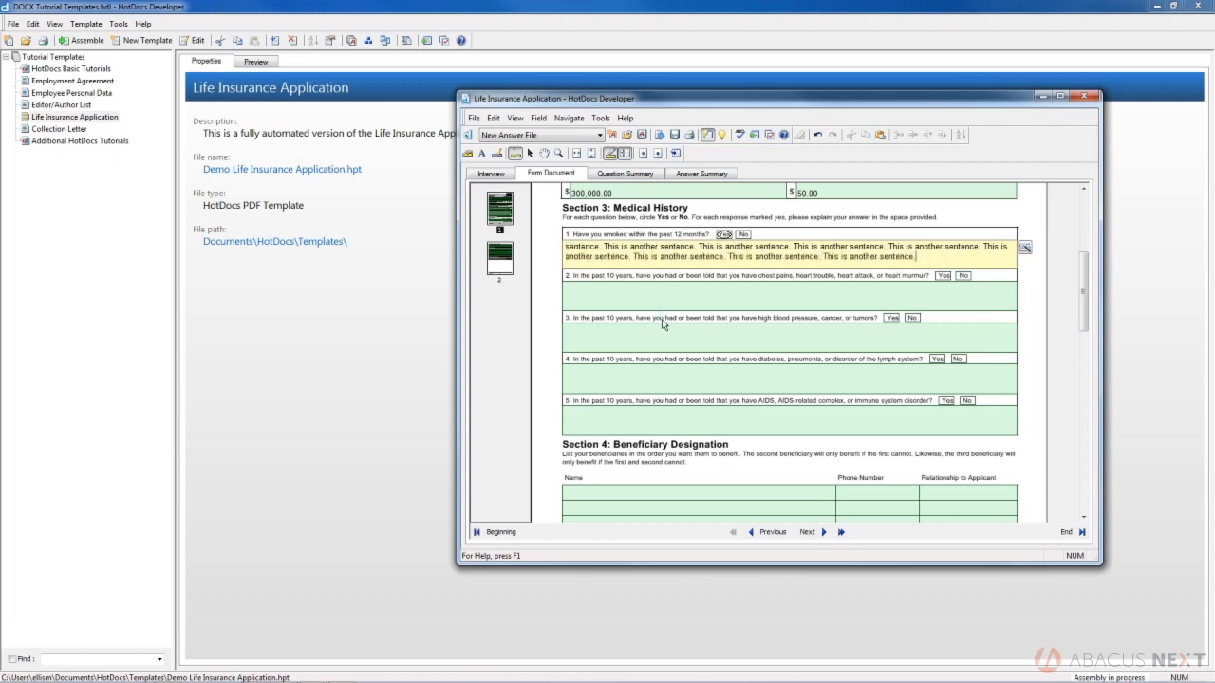
key(ctrl+v)
key(ctrl+v)
key(ctrl+v)
key(ctrl+v)
key(ctrl+v)
key(ctrl+v)
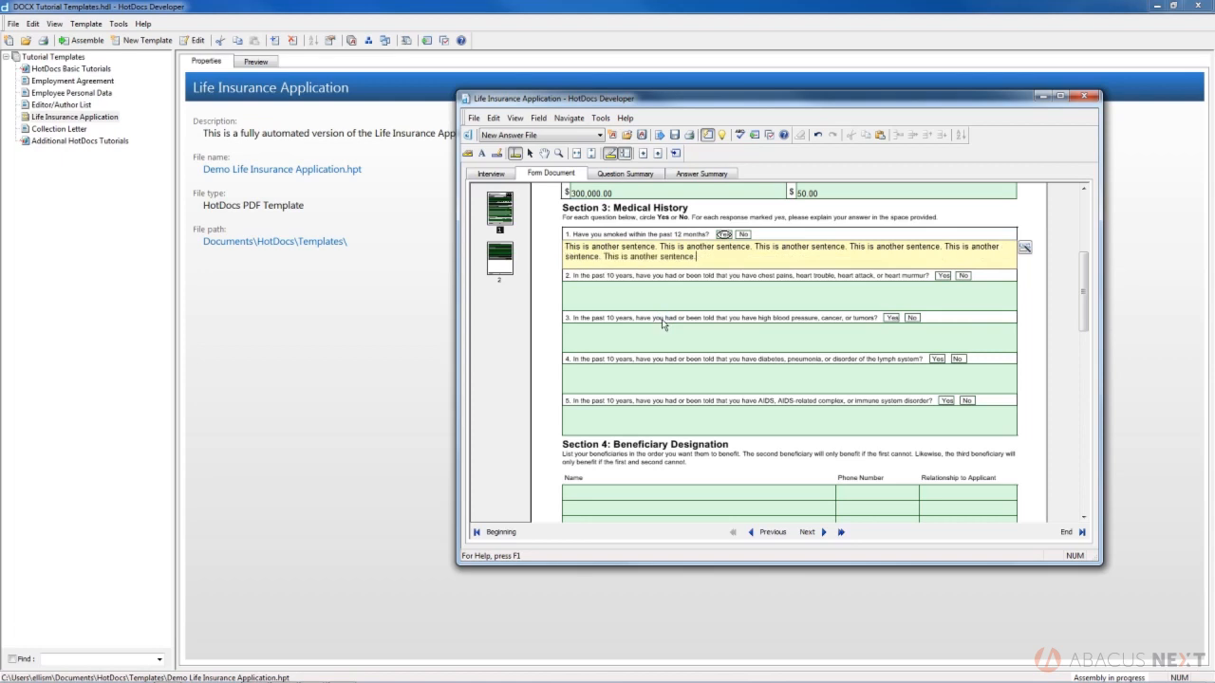
key(ctrl+v)
key(ctrl+v)
key(ctrl+v)
key(ctrl+v)
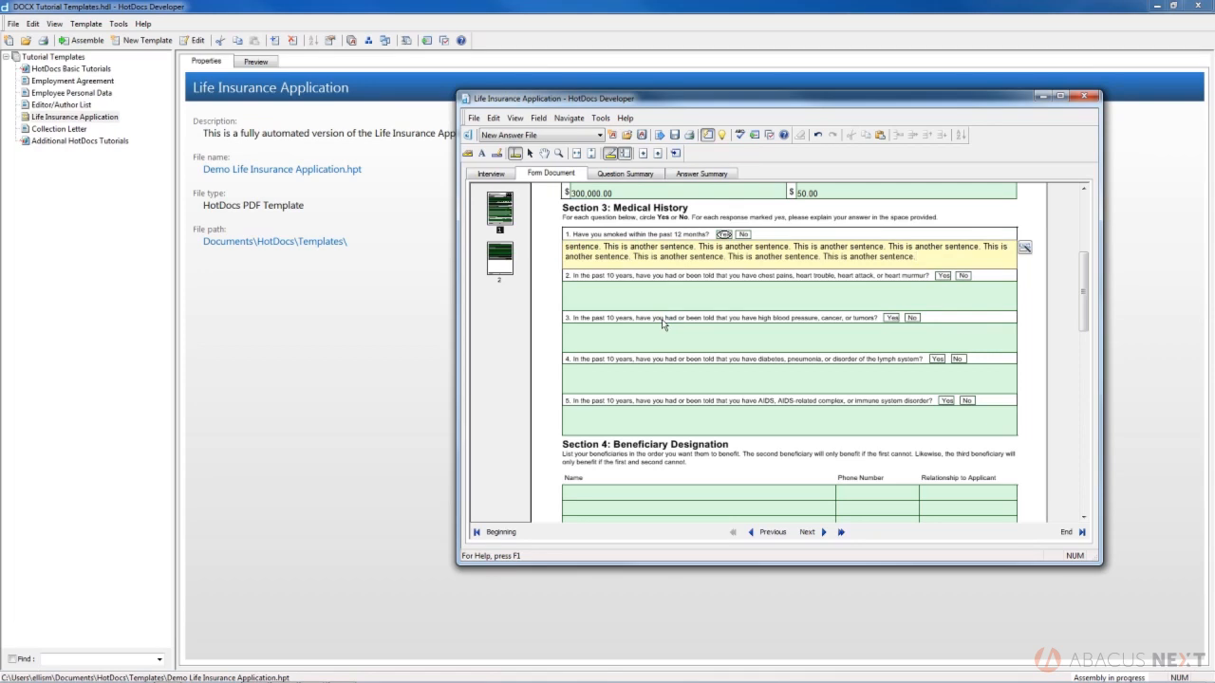
Step: Resolve the smoking explanation's overflow by shrinking the answer and sending it to the addendum as a split answer
click(662, 324)
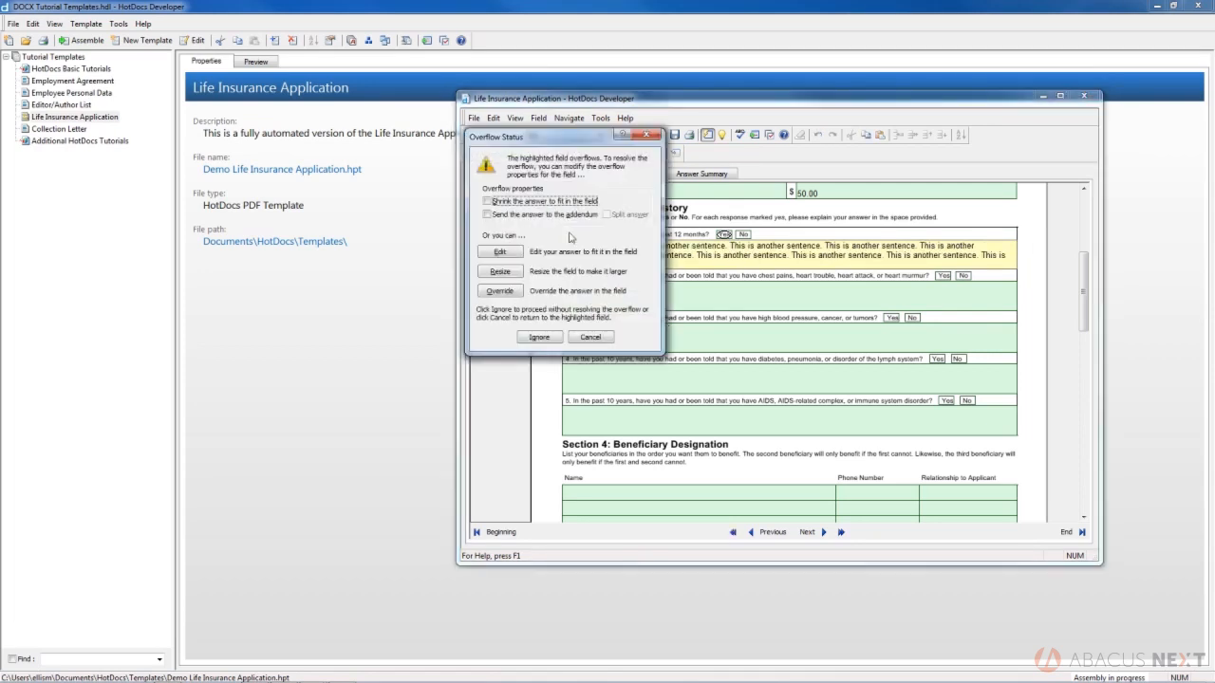
drag(561, 144, 443, 141)
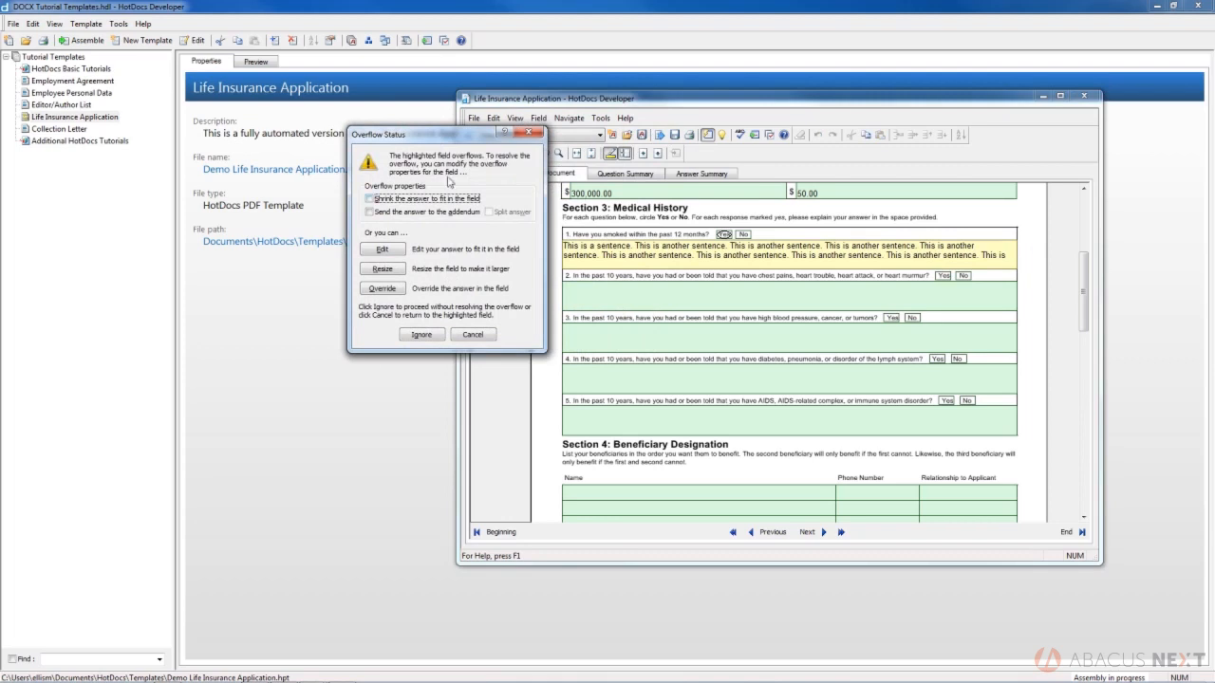
click(369, 199)
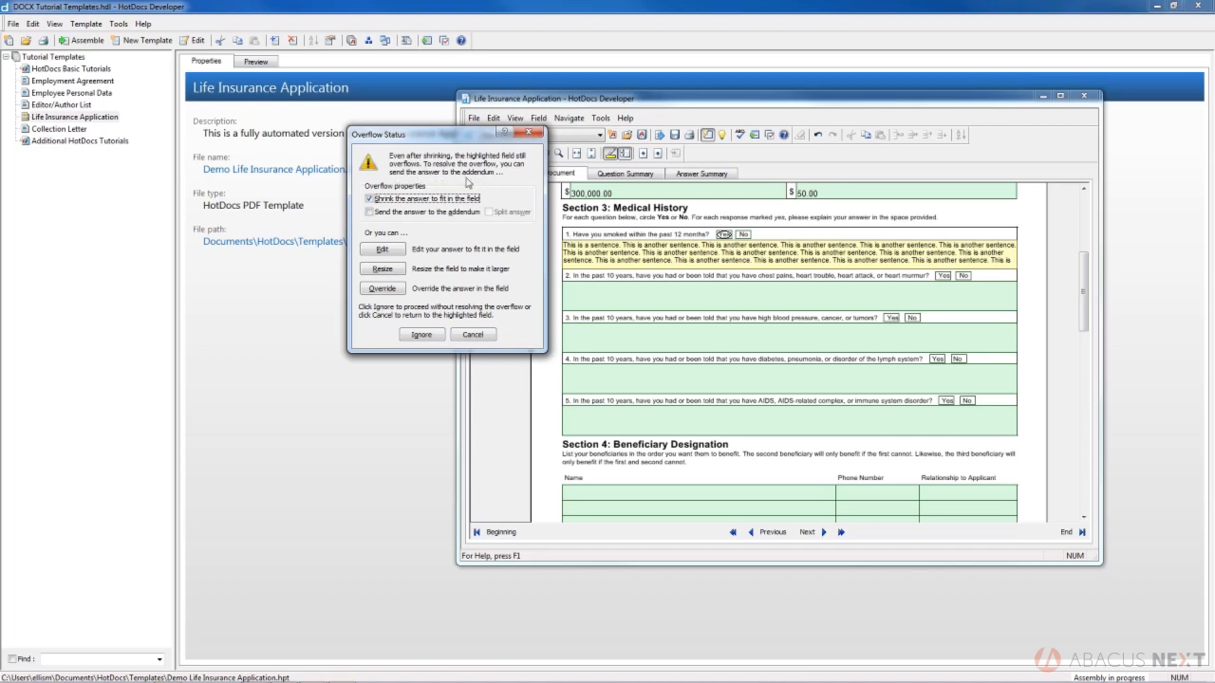
click(369, 213)
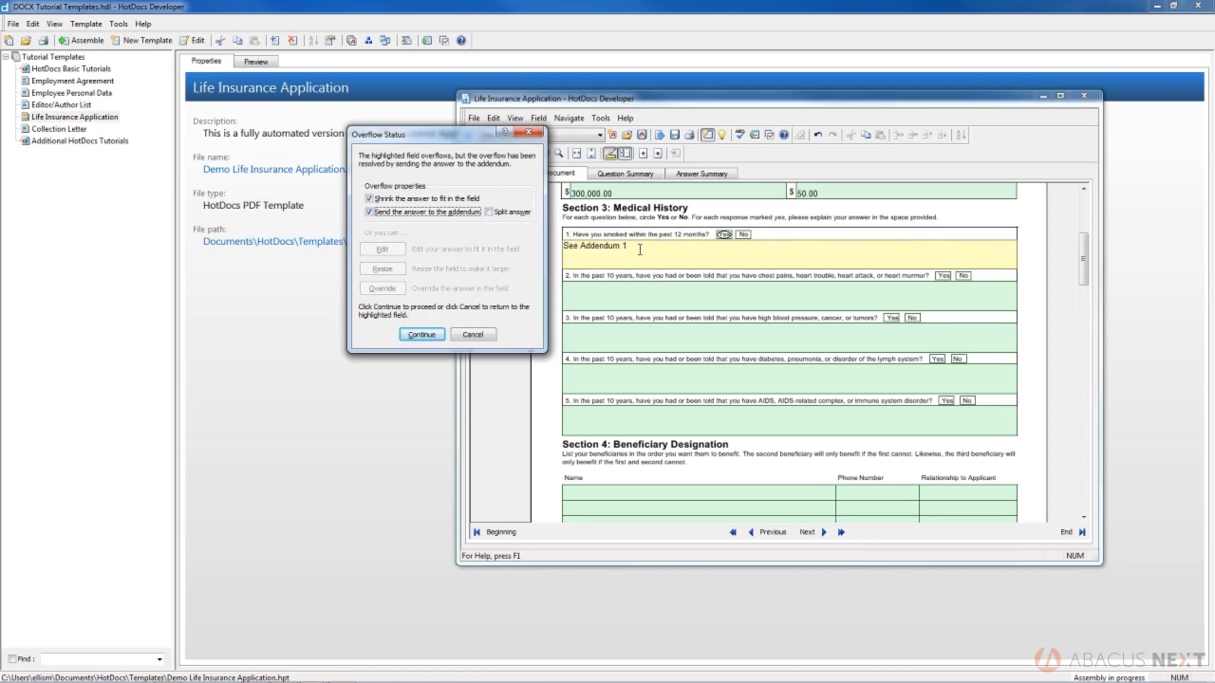
click(490, 212)
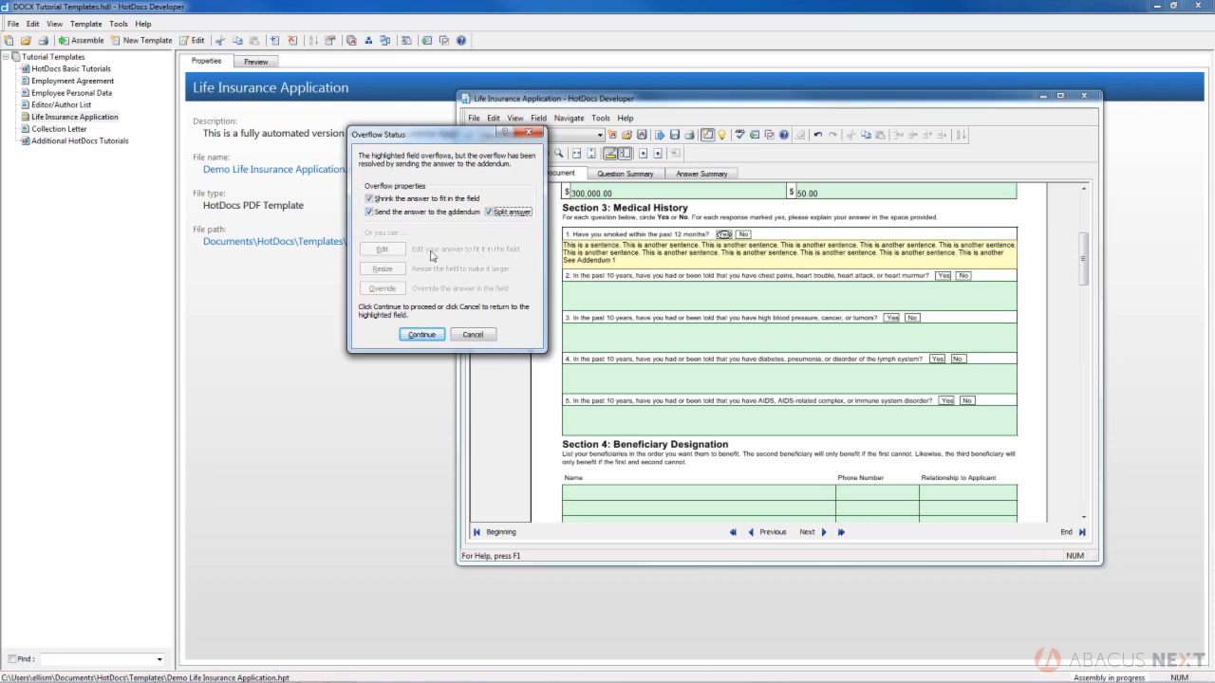
click(421, 335)
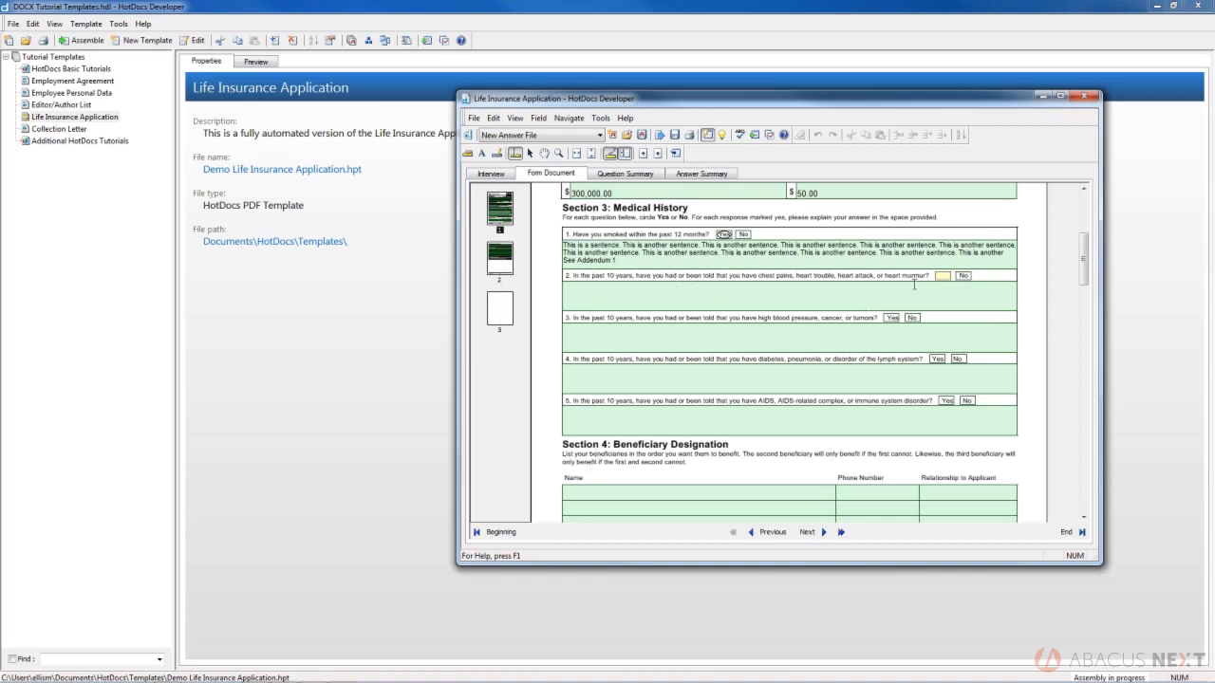
Step: Answer No to question 2 about heart conditions and Yes to question 3 about high blood pressure, cancer, or tumors
click(964, 277)
key(Tab)
click(898, 319)
Step: Fill question 3's explanation with ten copies of "This is another sentence."
click(869, 341)
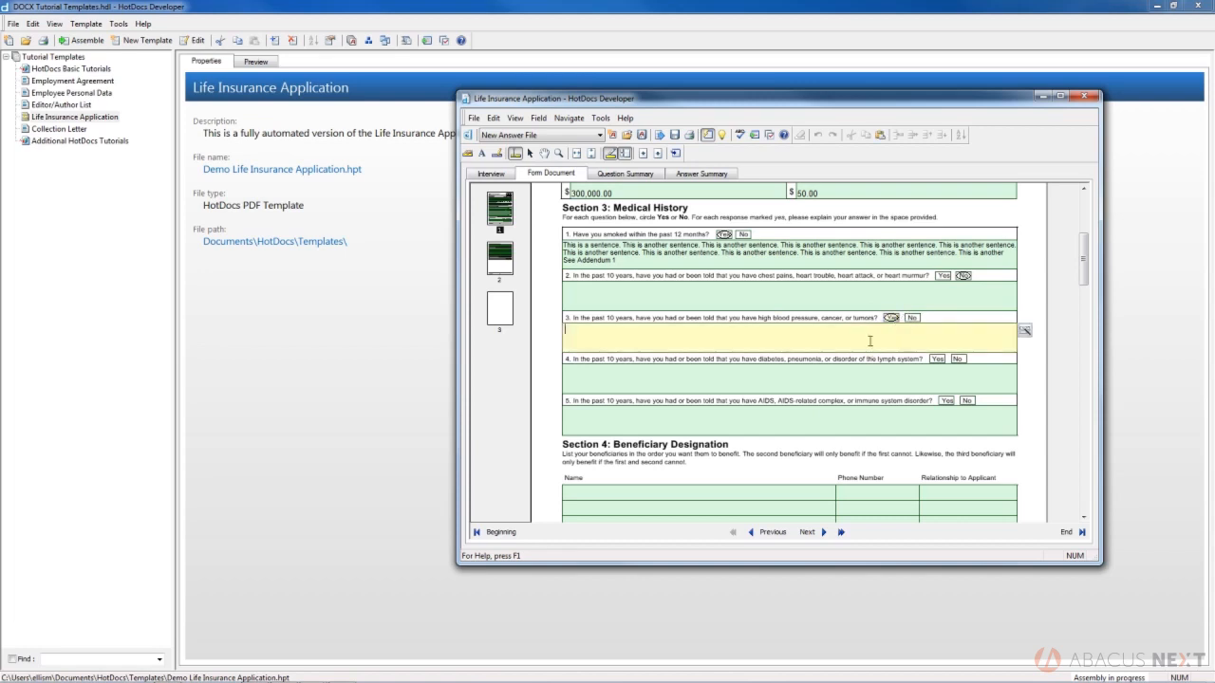
text(This is another sentence. This is another sentence.)
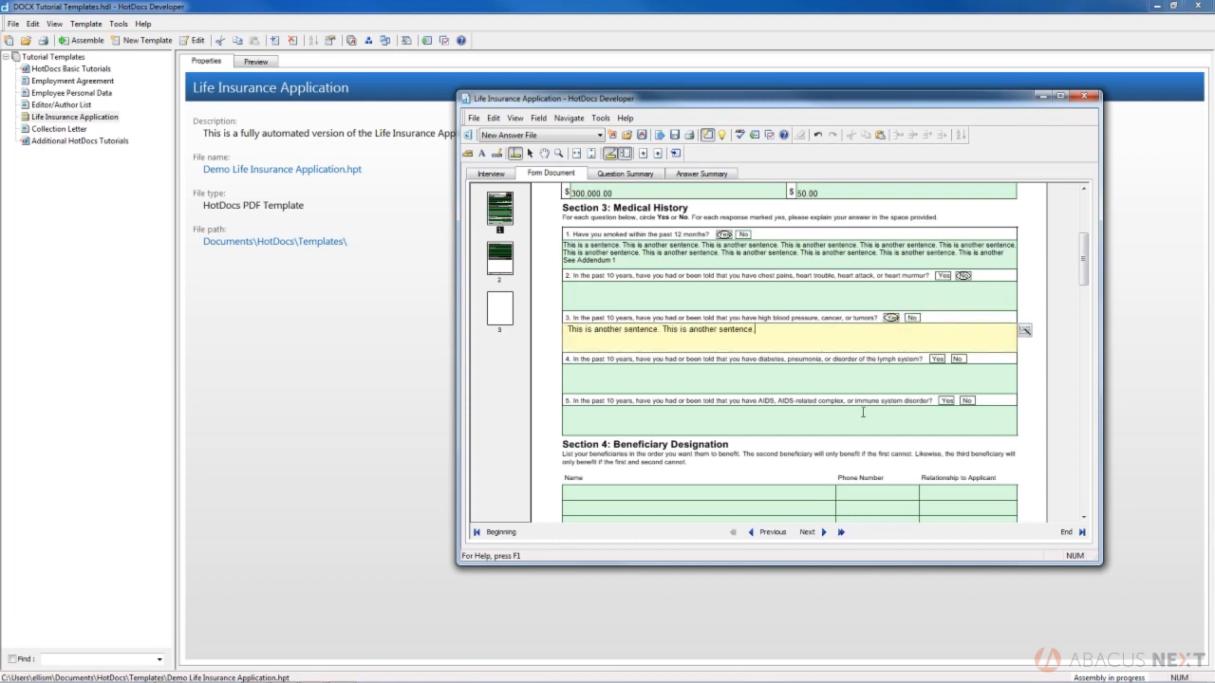
text( This is another sentence. This is another sentence. This is another sentence. This is another sentence. This is another sentence. This is another sentence.)
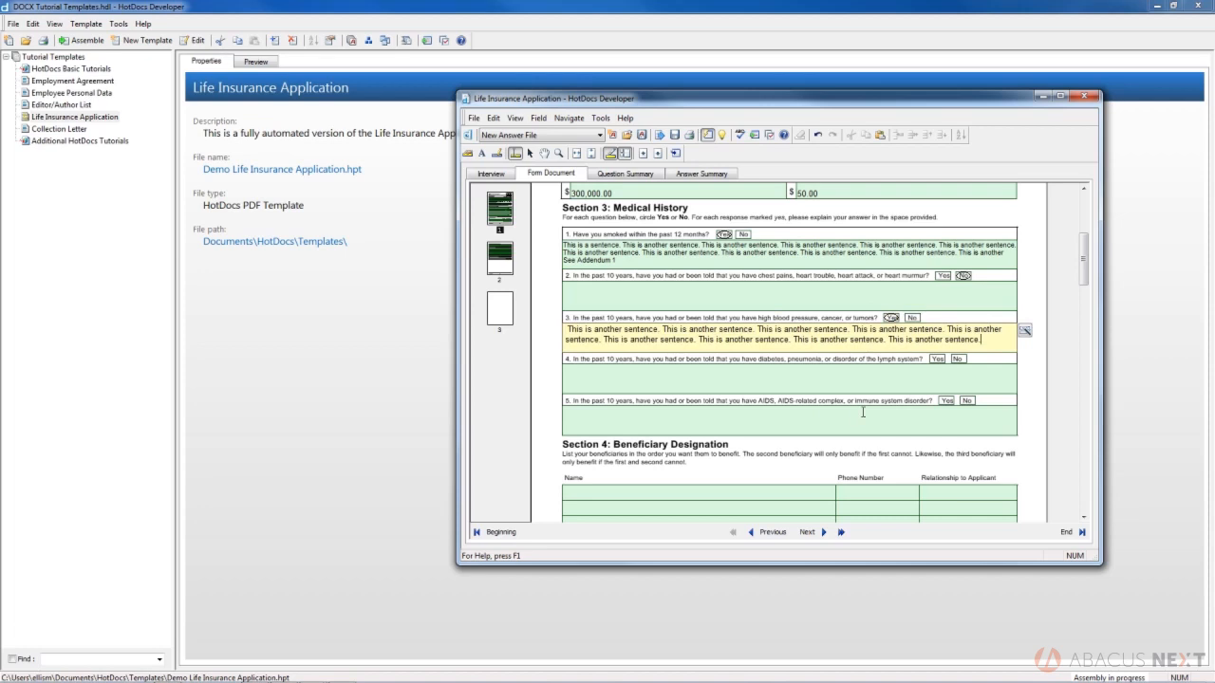
text( This is another sentence.)
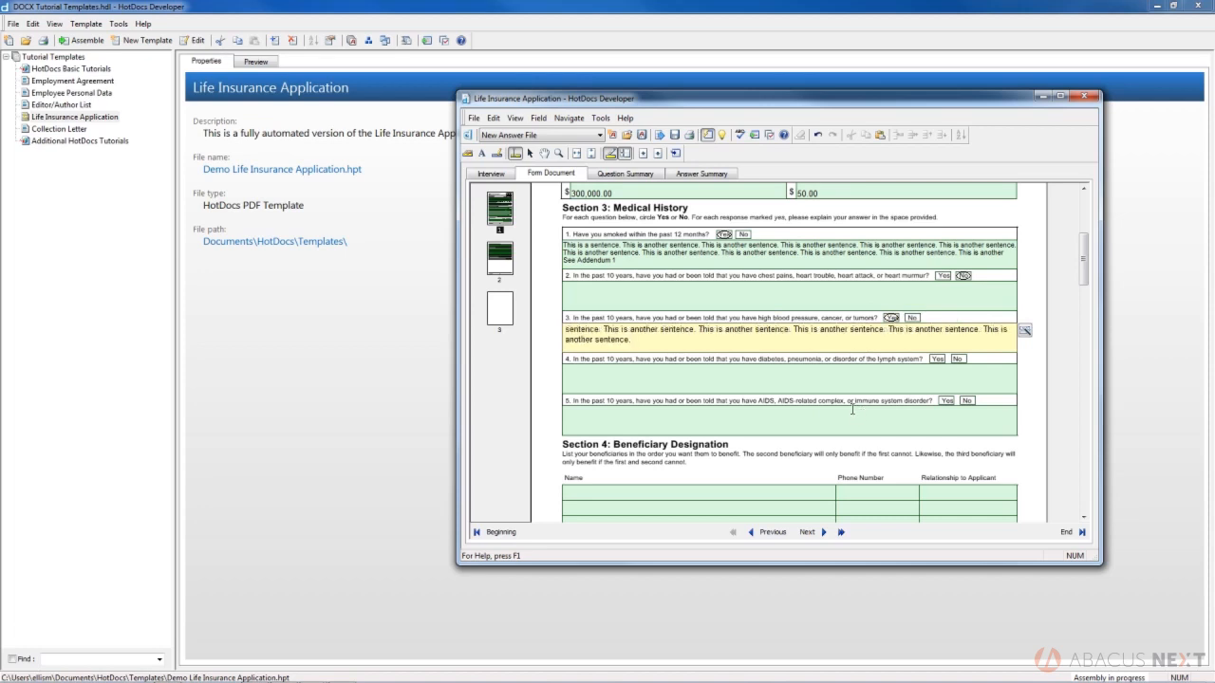
key(Tab)
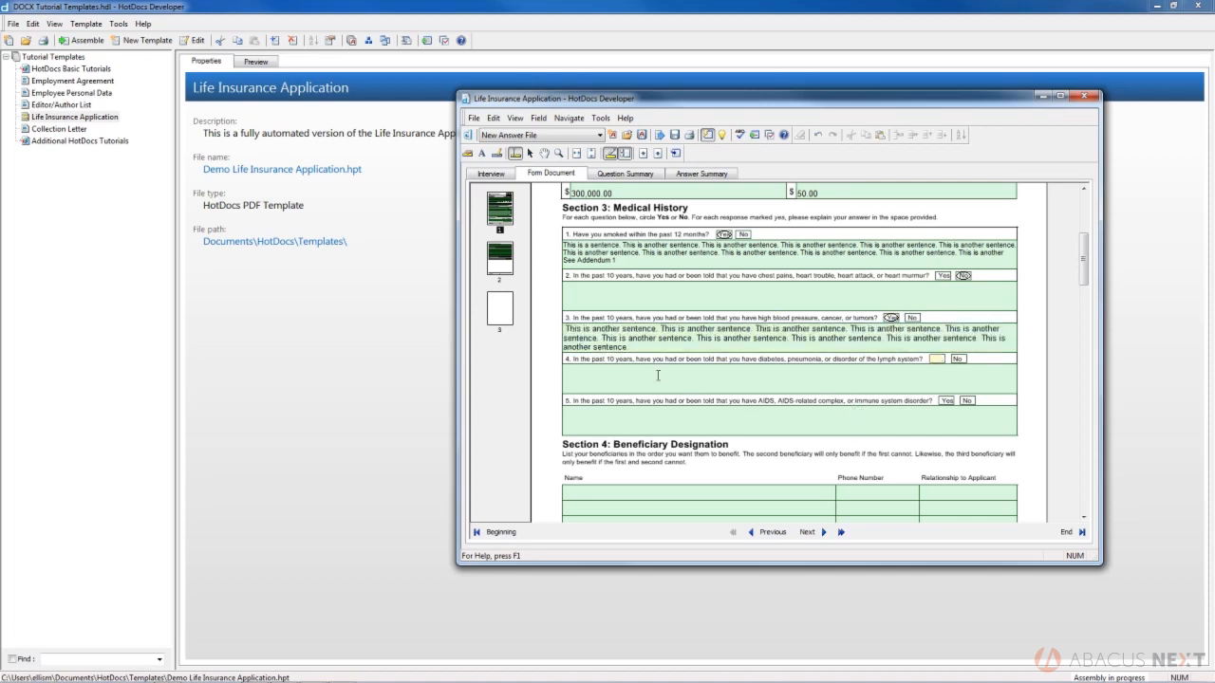
Step: Answer Yes to question 4 about diabetes, pneumonia, or lymph disorder and explain it with repeated copies of "This is another sentence."
key(space)
key(Tab)
text(This is another sentence. This is another sentence. This is another sentence. This is another sentence. This is another sentence.)
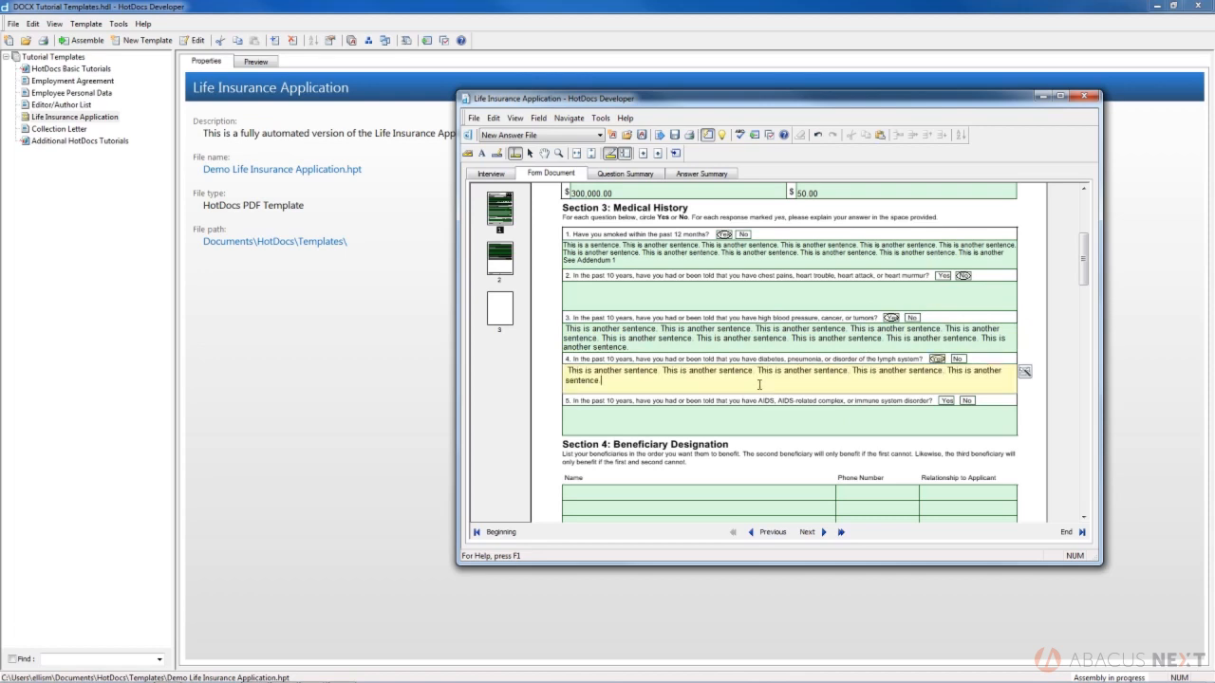
text( This is another sentence. This is another sentence. This is another sentence. This is another sentence. This is another sentence. This is another sentence. This is another sentence.)
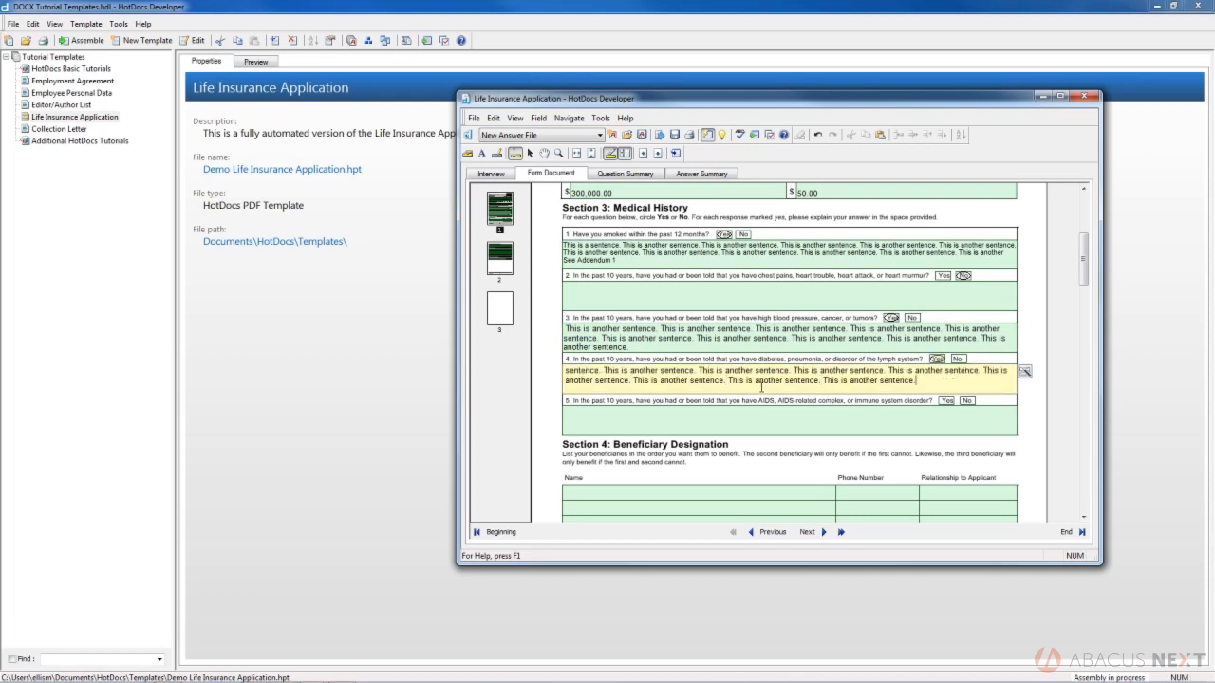
key(Tab)
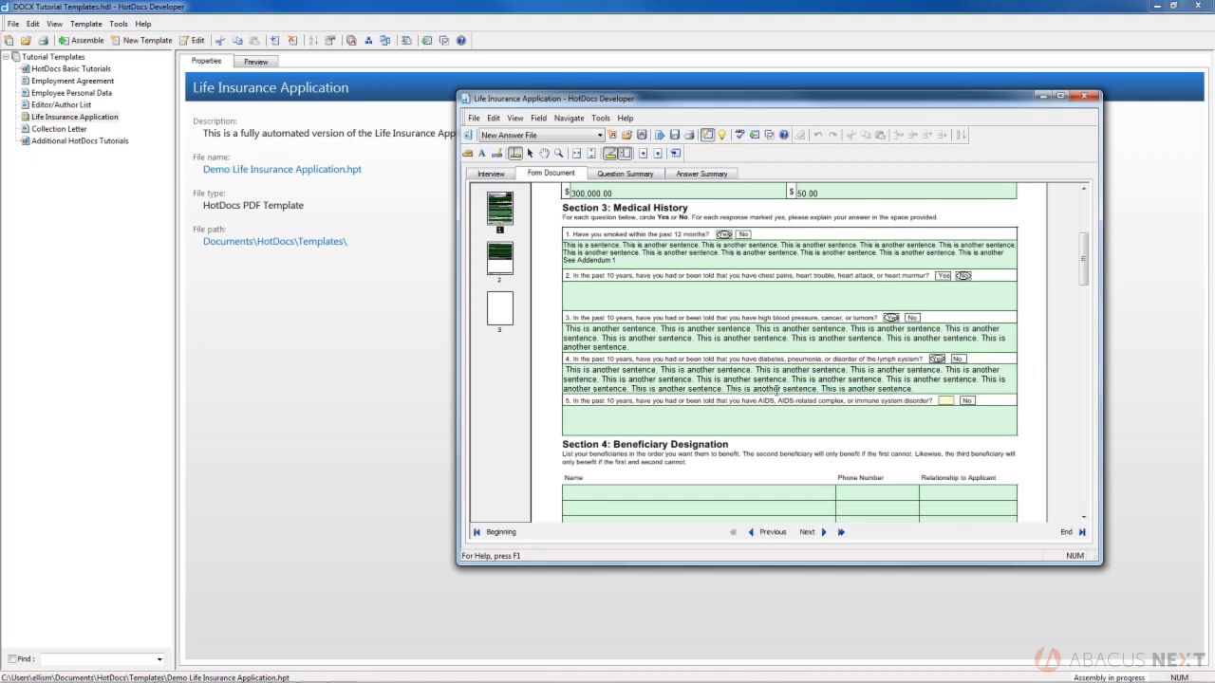
Step: Append three more copies of "This is another sentence." to the end of question 4's explanation
click(927, 387)
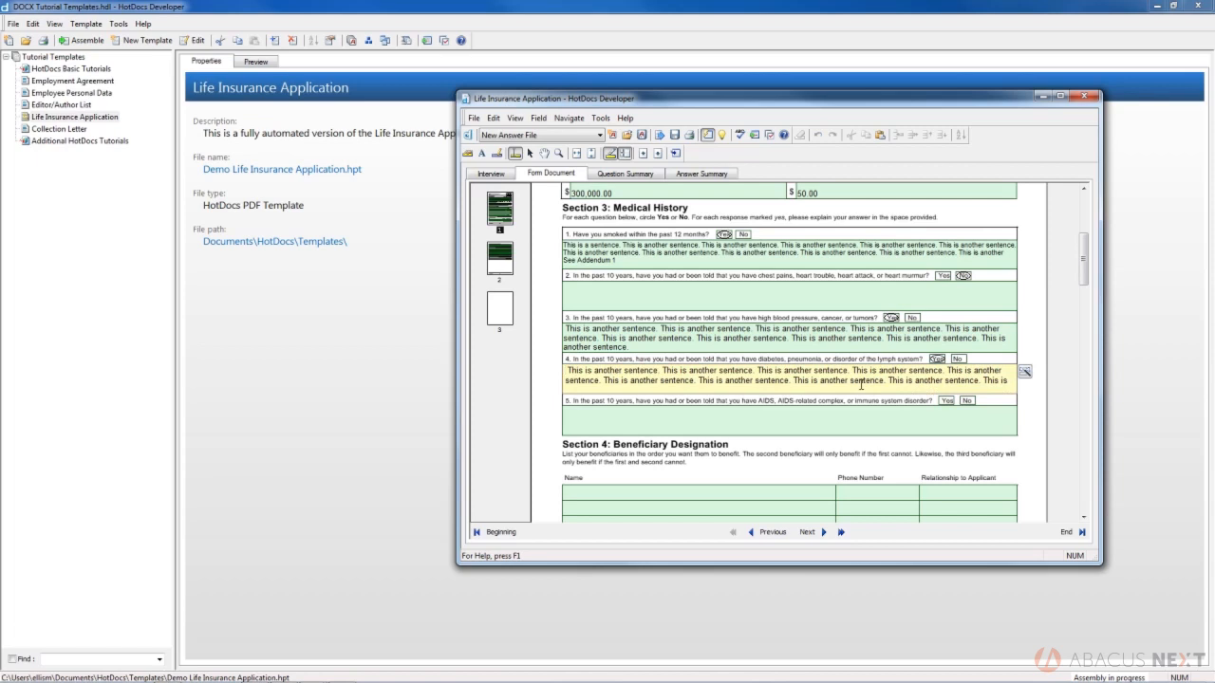
key(Down)
key(Down)
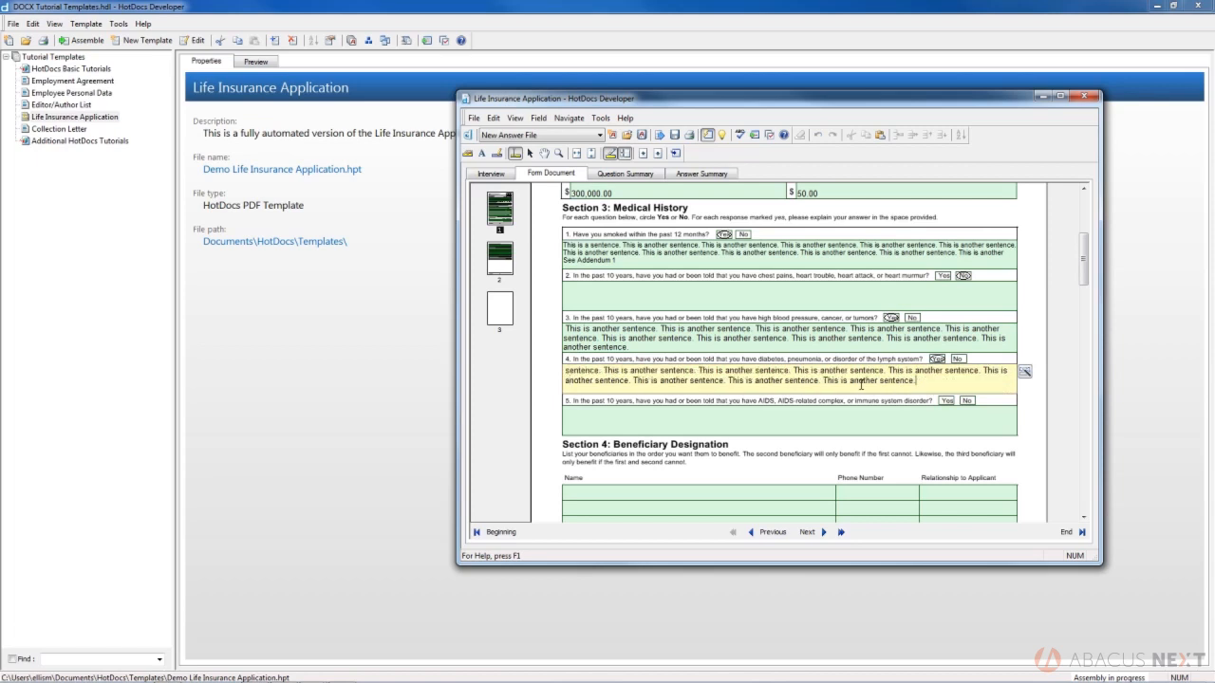
key(ctrl+v)
key(ctrl+v)
key(ctrl+v)
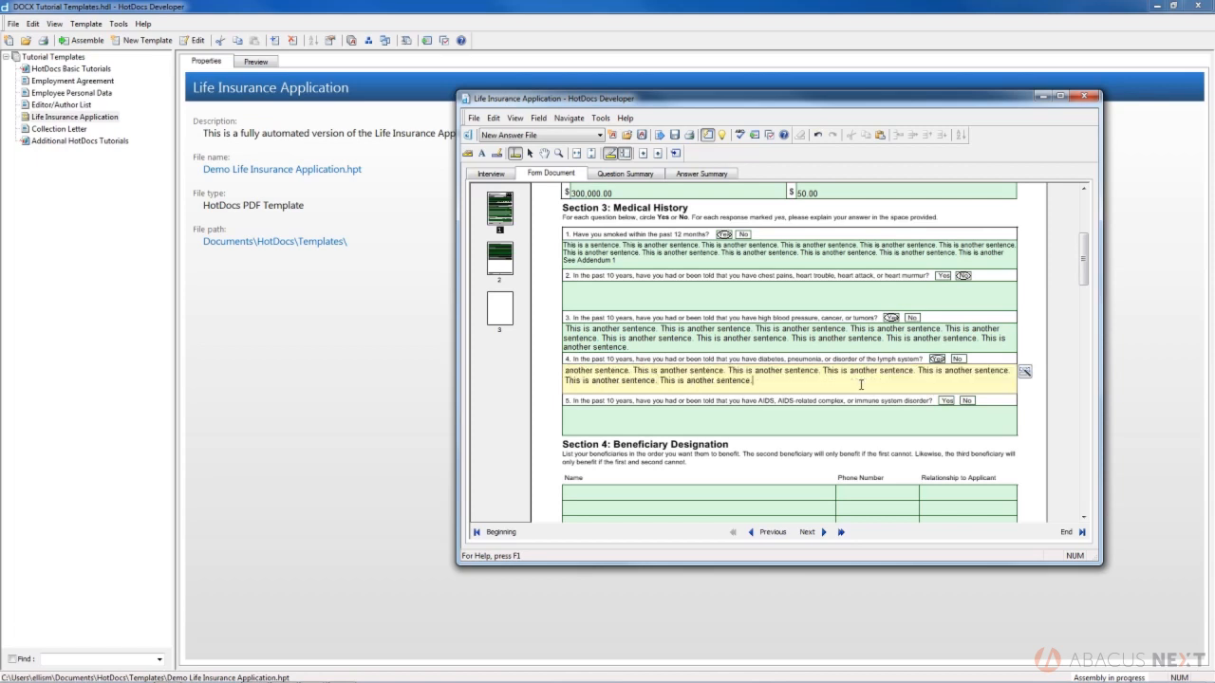
Step: Leave question 4's explanation and resolve its overflow by shrinking the answer to fit in the field
key(Tab)
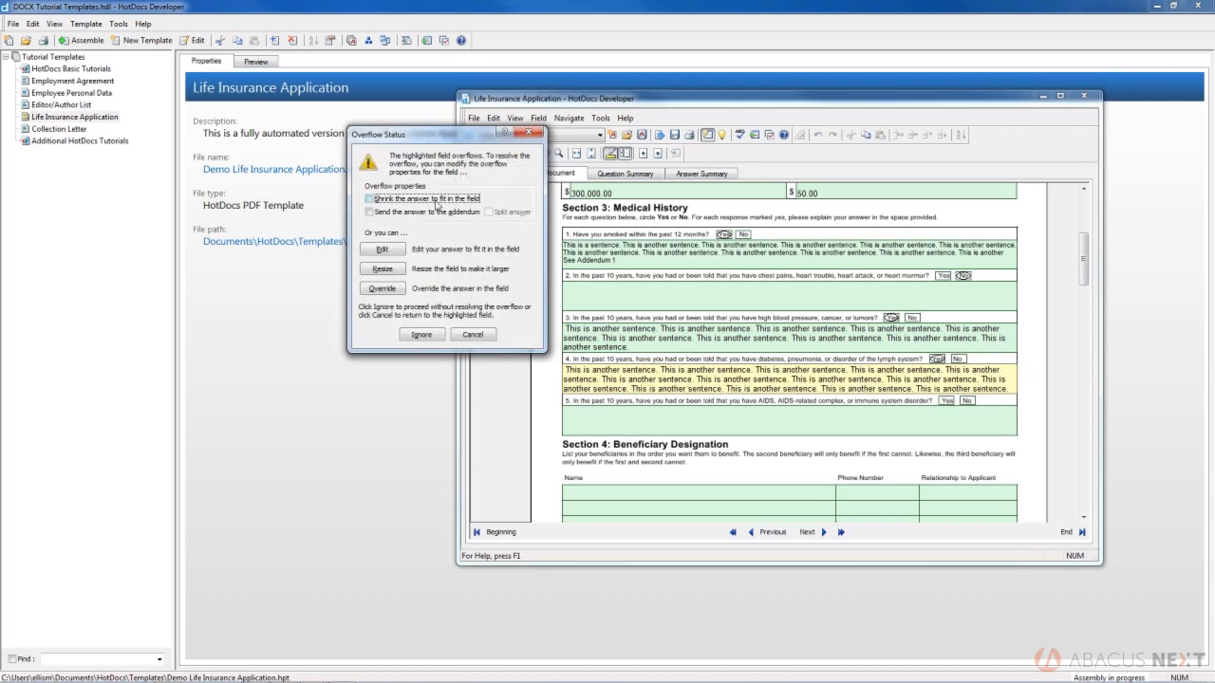
click(436, 200)
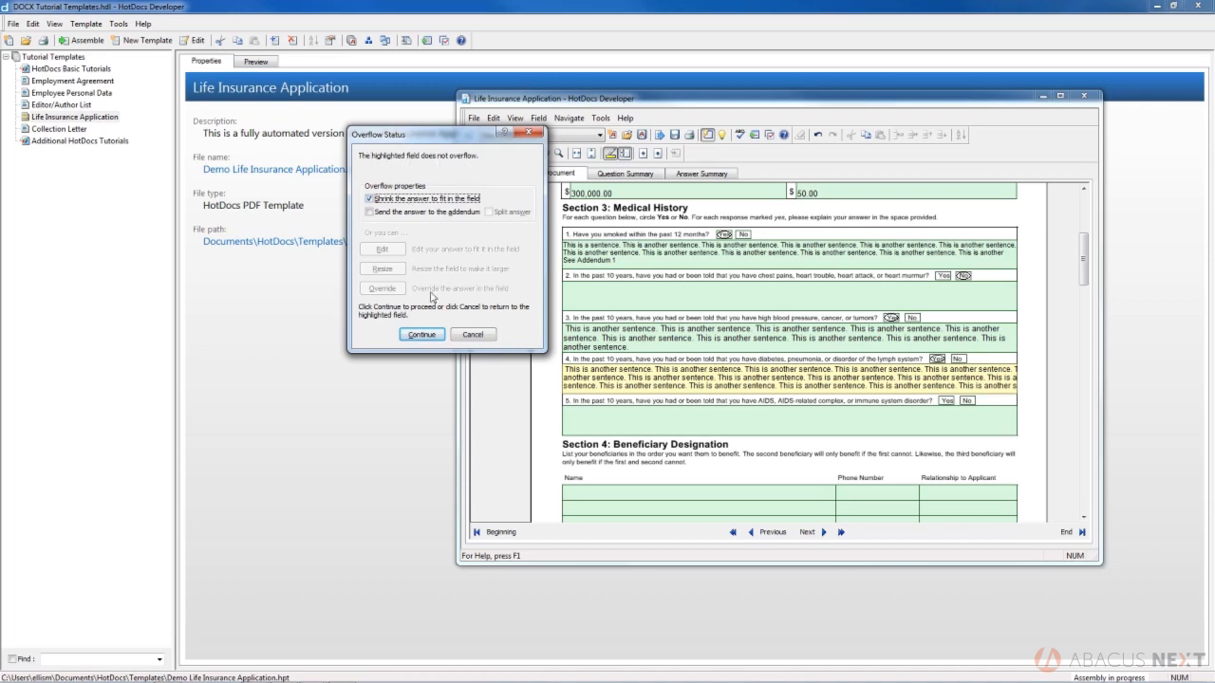
click(423, 336)
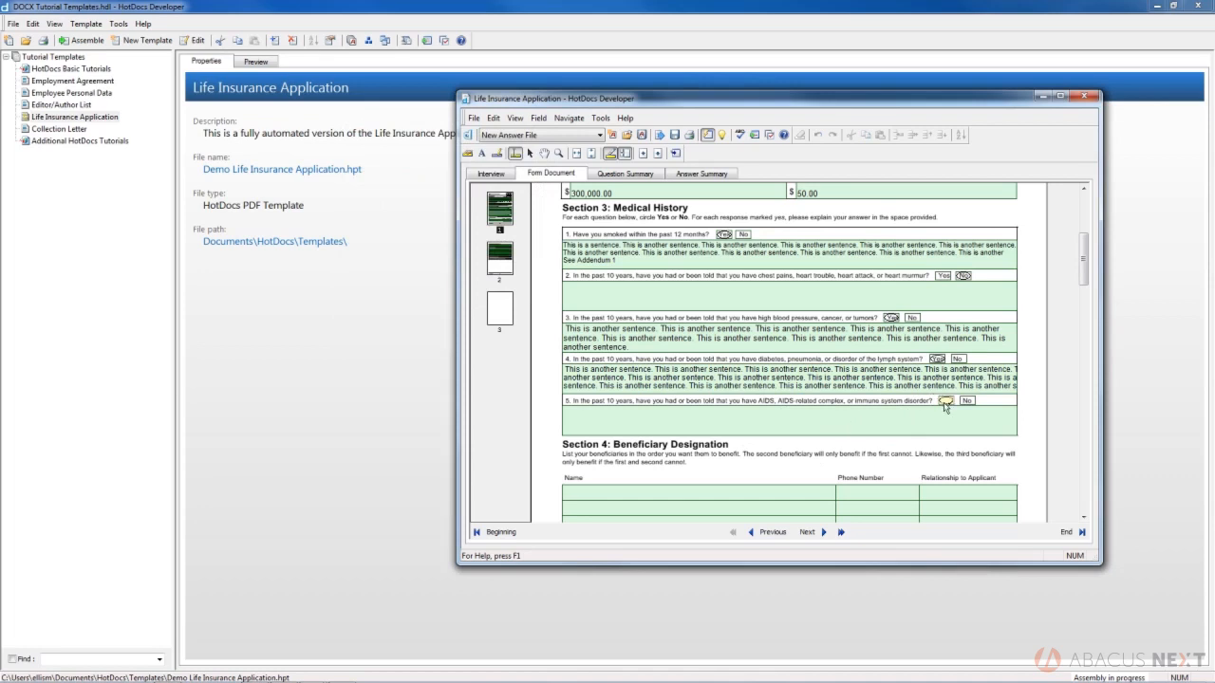
Step: Answer Yes to question 5 about immune system disorders and explain it with repeated copies of "This is another sentence."
click(814, 431)
text(This is another sentence. This is another sentence. This is another sentence. This is another sentence. This is another sentence. This is another sentence. This is another sentence.)
text( This is another sentence. This is another sentence. This is another sentence. This is)
key(Tab)
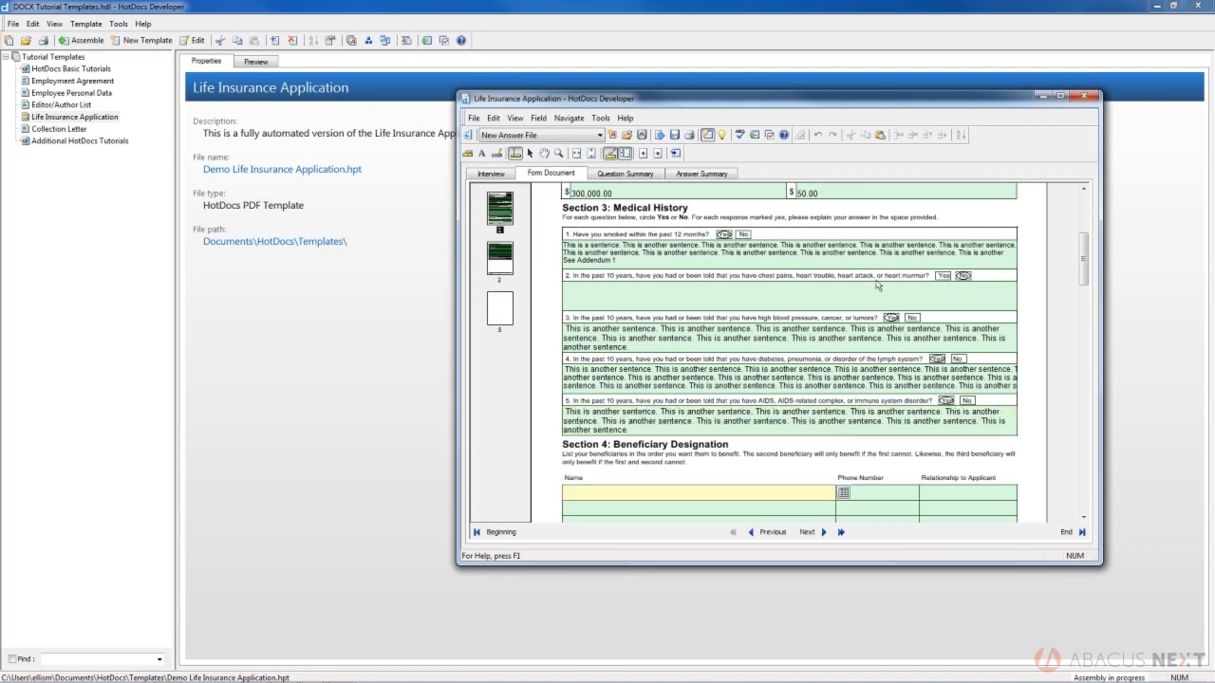
Step: Enter the first beneficiary's name and phone number in Section 4, with the relationship Brother
scroll(718, 452, down, 2)
scroll(719, 448, down, 1)
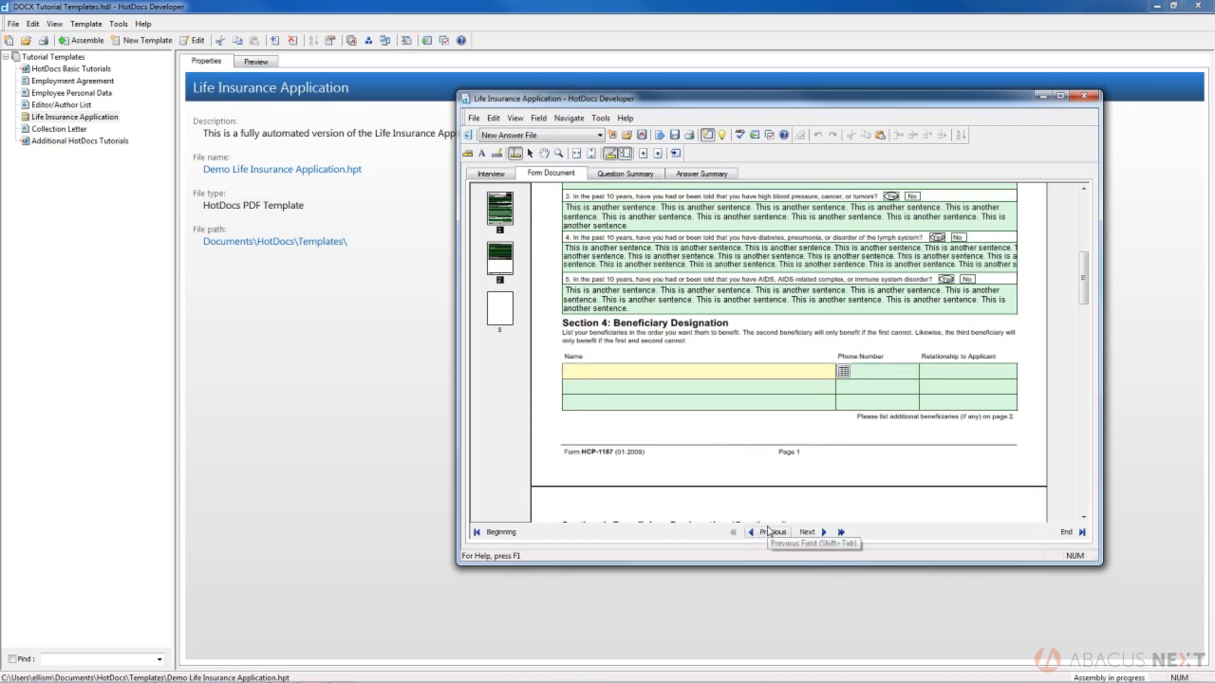
text(Benny Beneficiary)
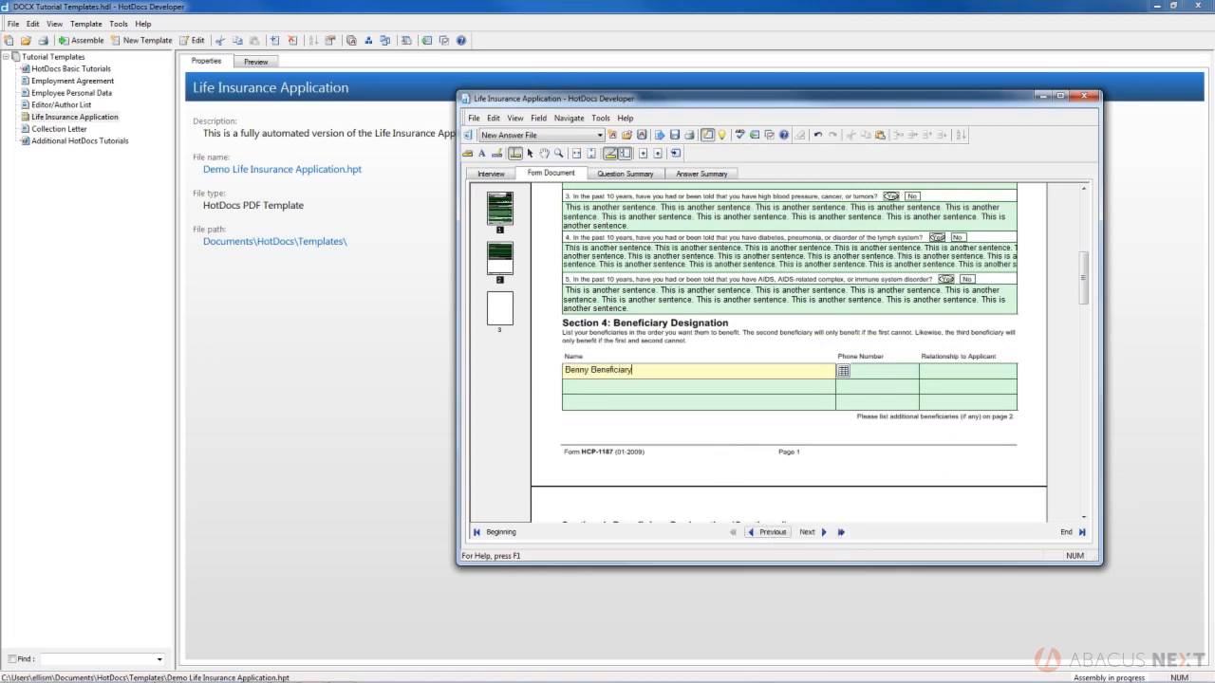
key(Tab)
text(000) 000-00)
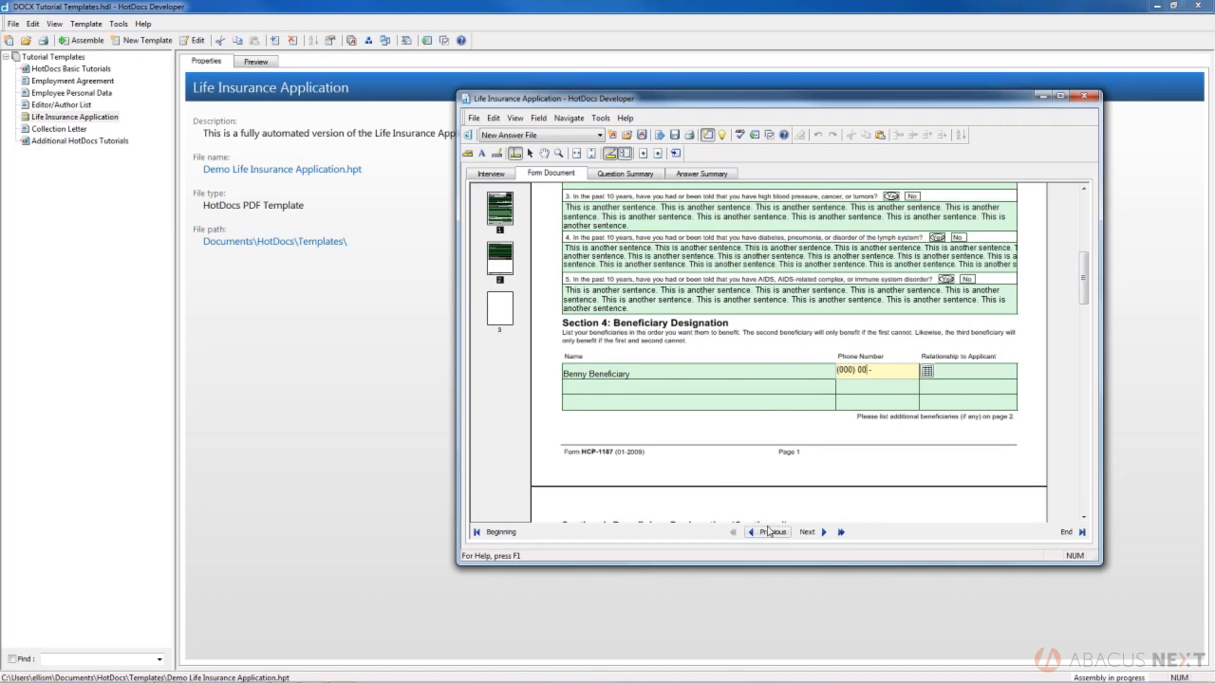
text(00)
key(Tab)
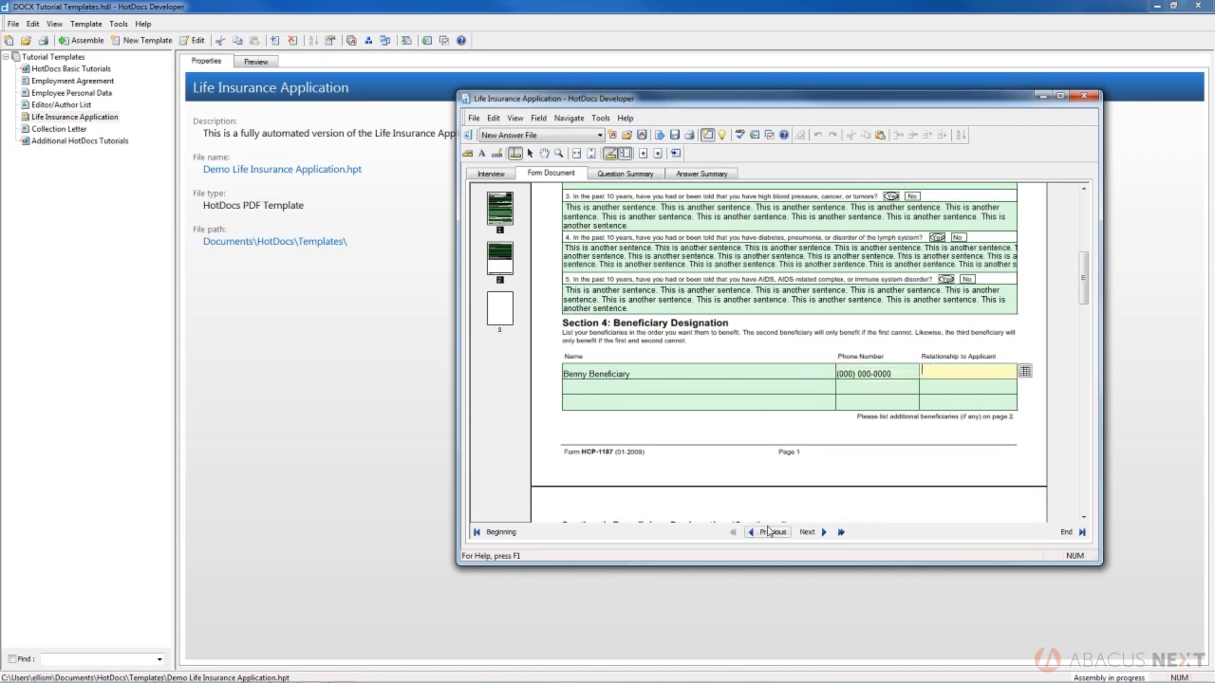
text(Brother)
key(Tab)
Step: Enter the second beneficiary's name and phone number, with the relationship Sister
text(Sal)
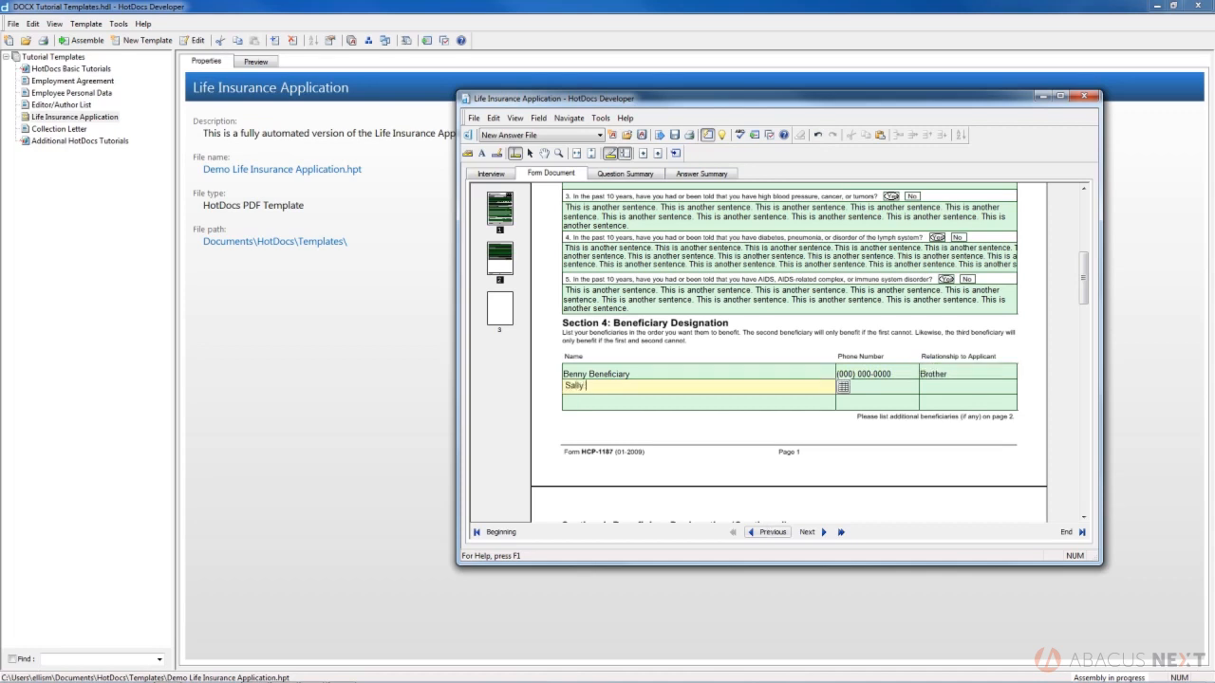
text(ly Sue Beneficiary)
key(Tab)
text(0000000000)
key(Tab)
text(Sister)
key(Tab)
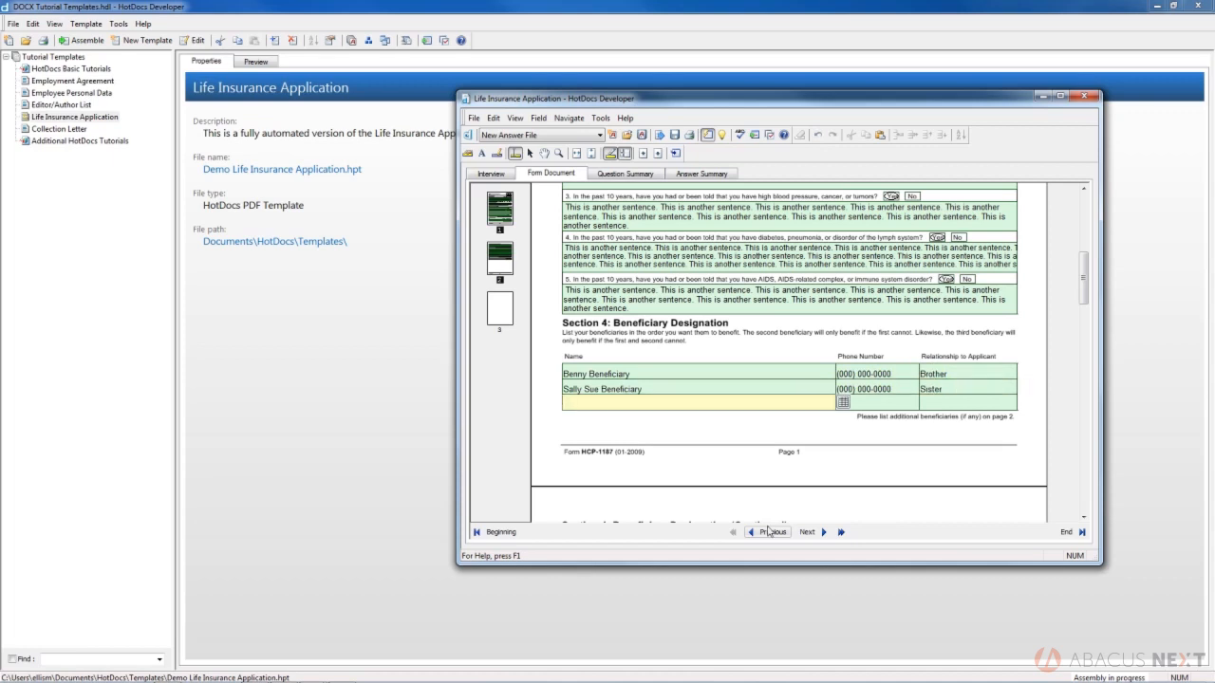
Step: Enter the third beneficiary's name and phone number in Section 4, with the relationship Sister
text(Wendy Beneficiary)
key(Tab)
text(000) 000-0000)
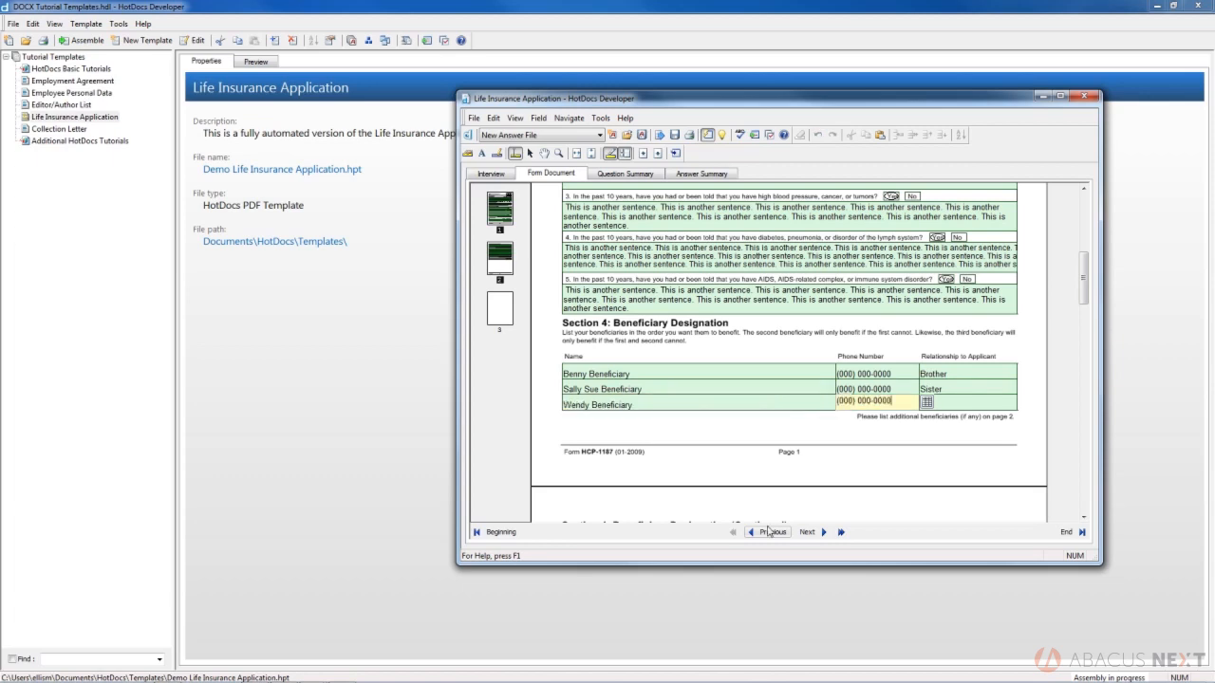
key(Tab)
text(Sister)
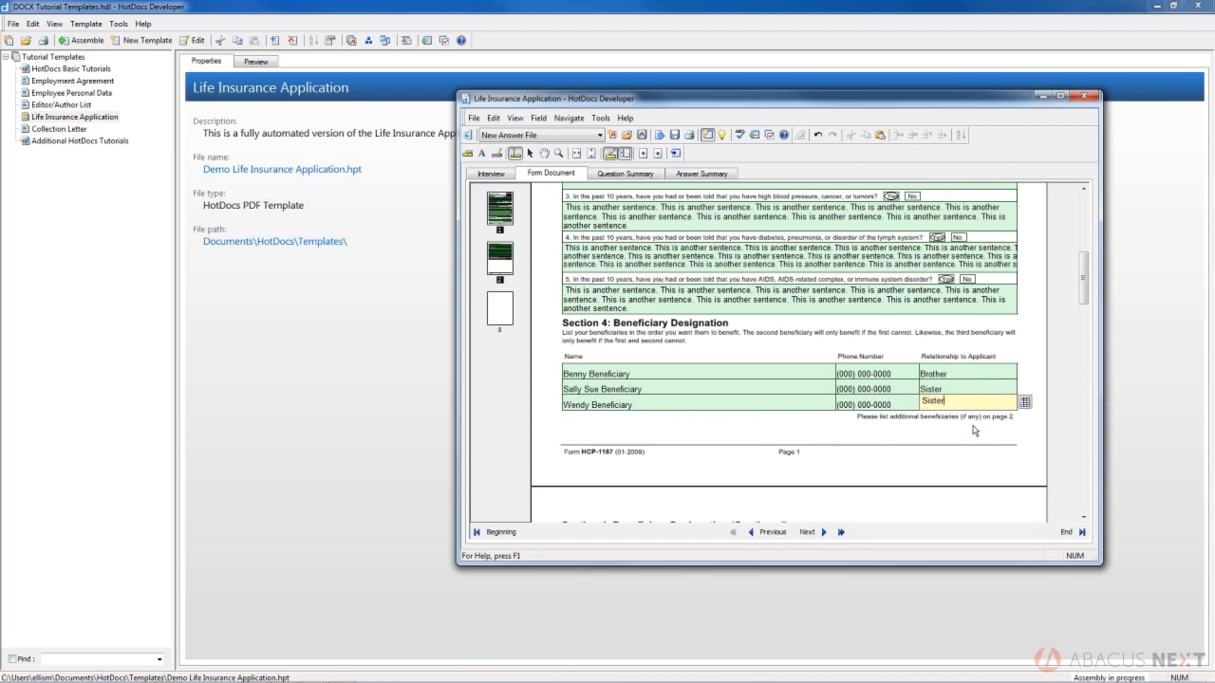
Step: Add a fourth beneficiary's name and phone number, with the relationship Cousin, in the full Beneficiary Designation table reached from page 2's continued section
scroll(973, 428, down, 2)
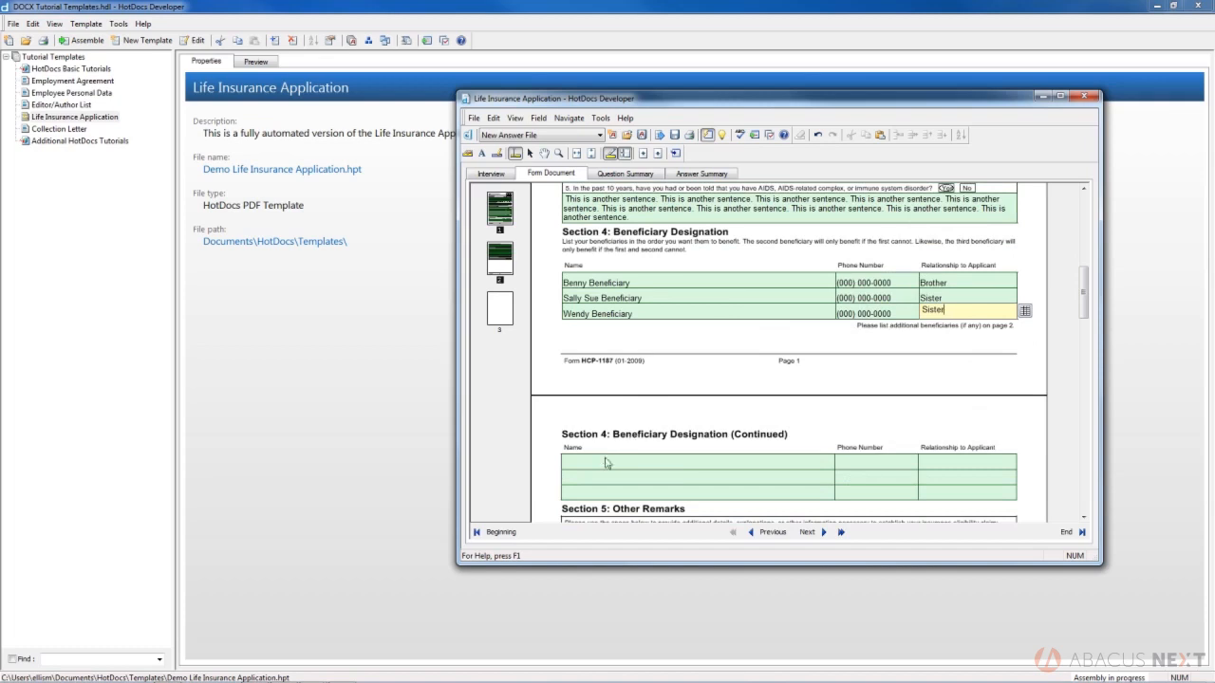
click(604, 459)
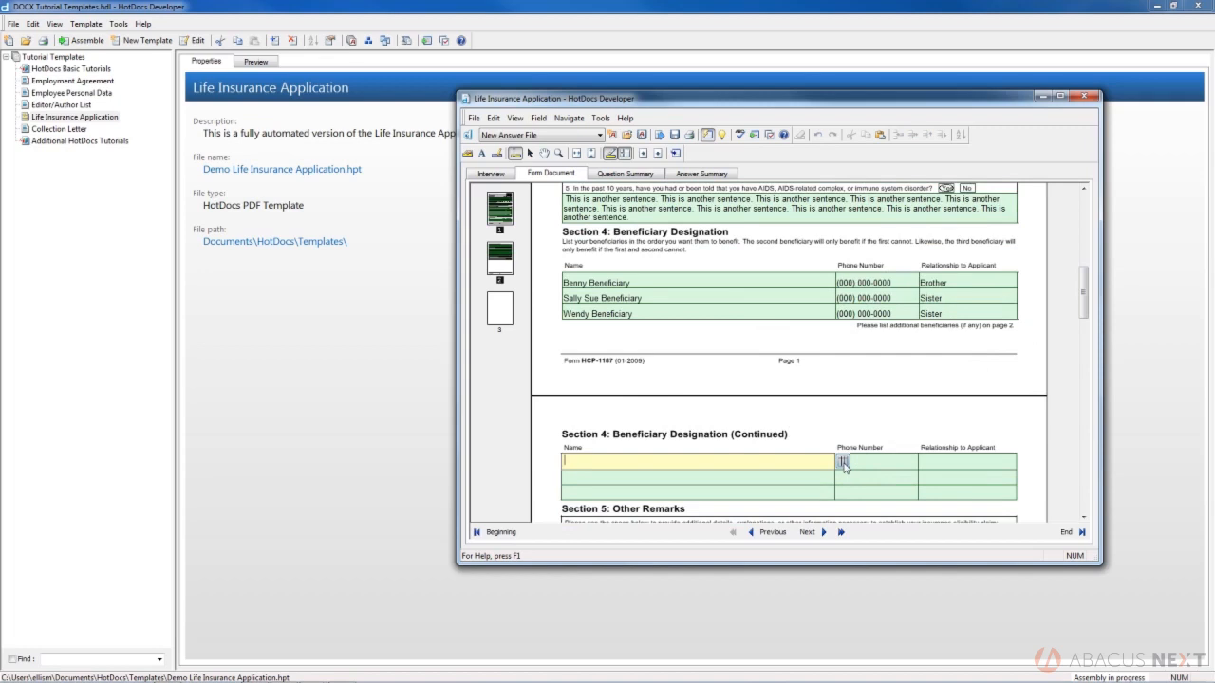
click(844, 463)
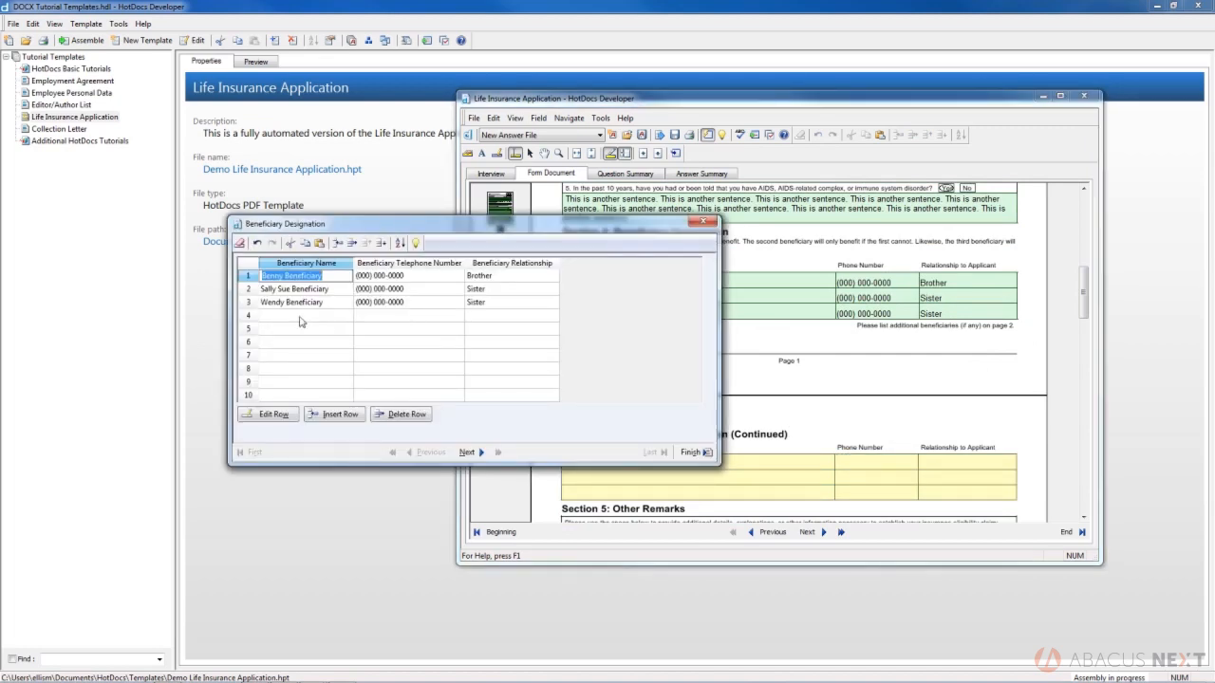
click(299, 318)
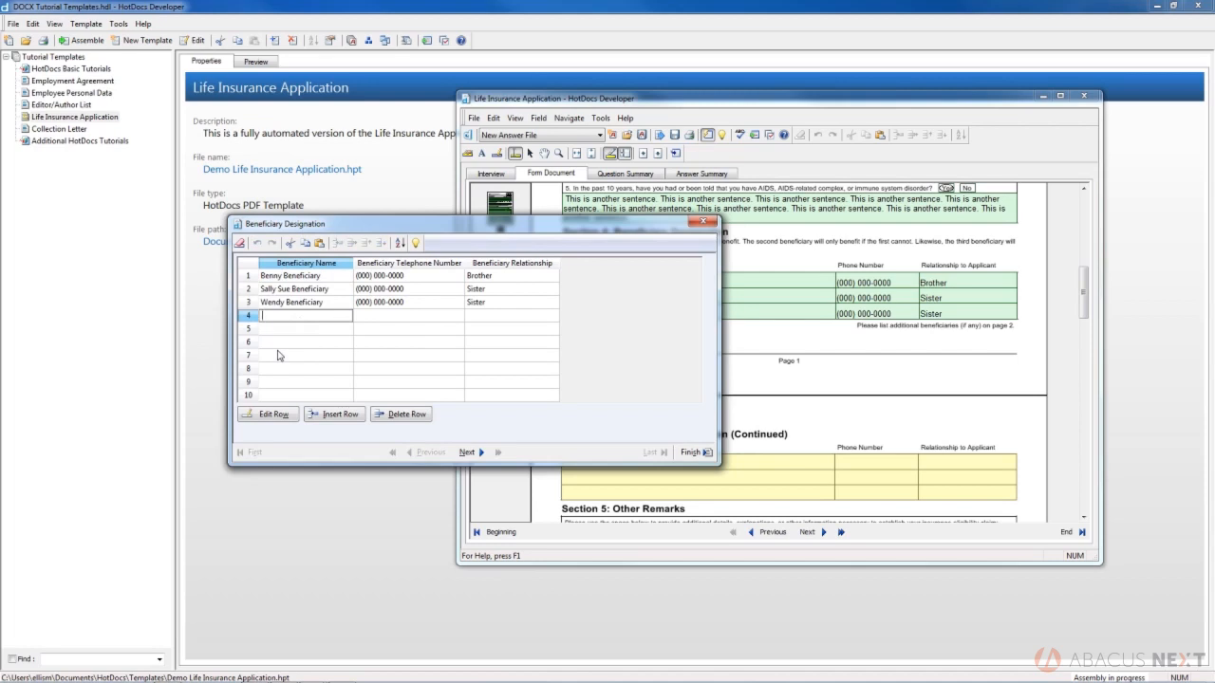
text(Sandya Beneficiary)
key(Tab)
text(0000000000)
key(Tab)
text(Cousin)
key(Tab)
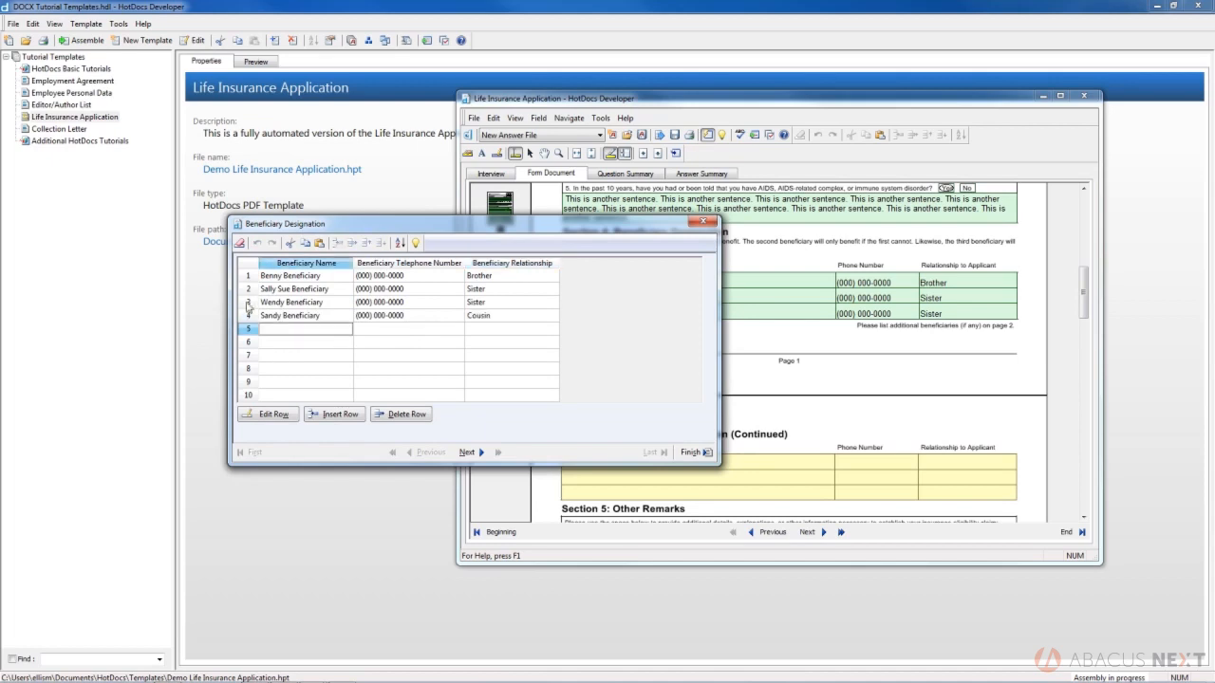
click(691, 452)
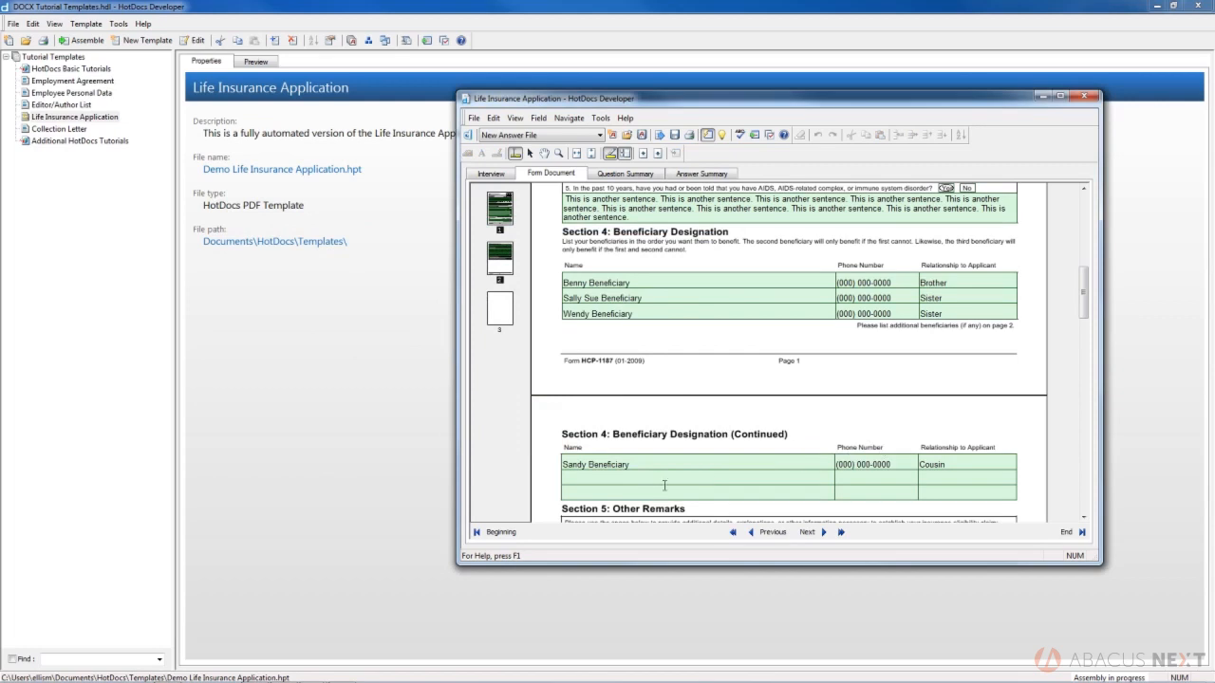
Step: Fill the Section 5 Other Remarks area with about nine lines of repeated copies of "This is another sentence."
scroll(770, 421, down, 2)
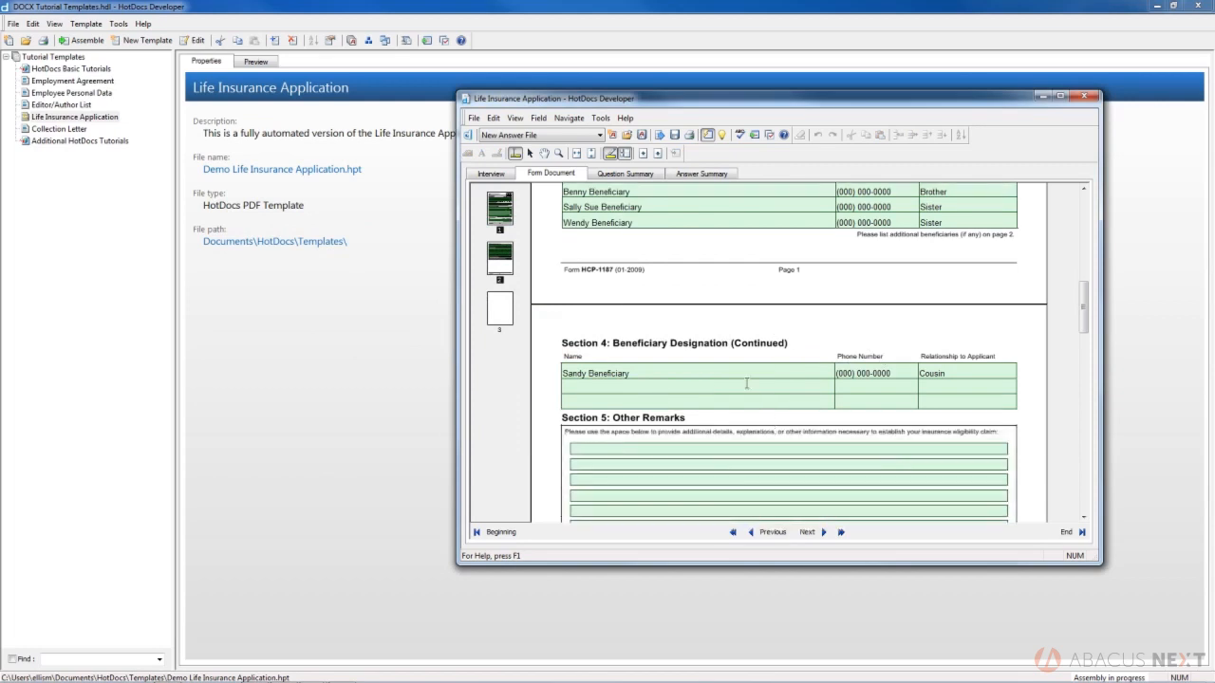
click(811, 402)
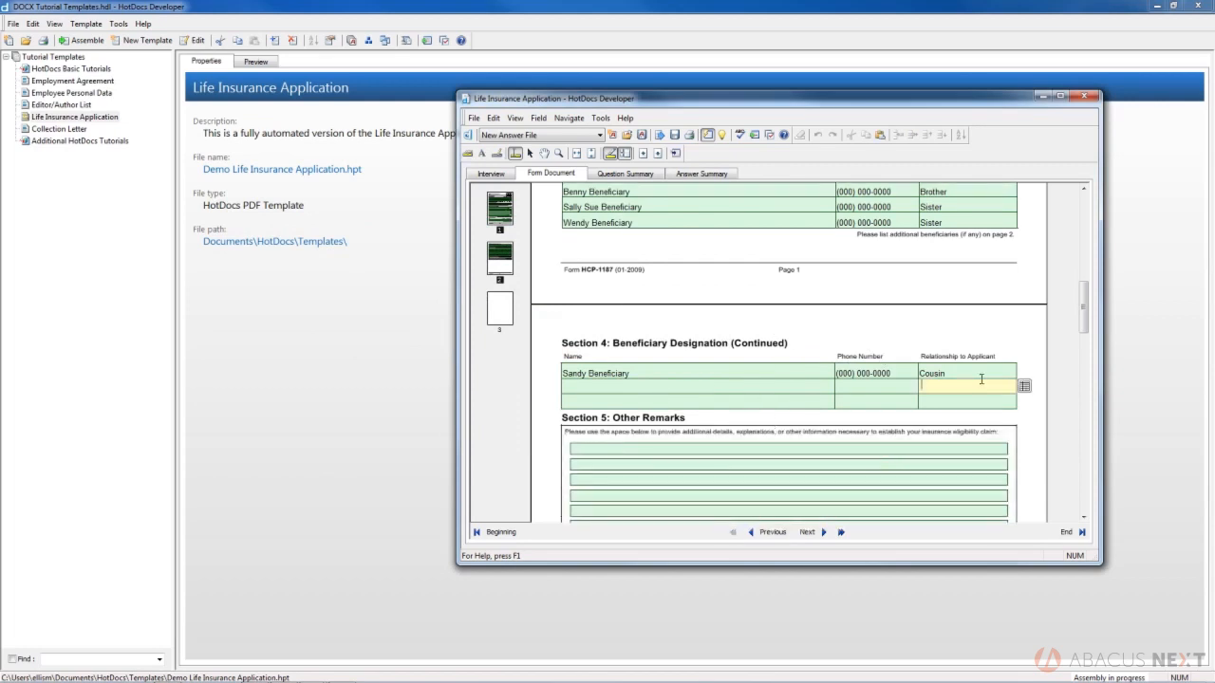
key(Tab)
key(Tab)
key(Tab)
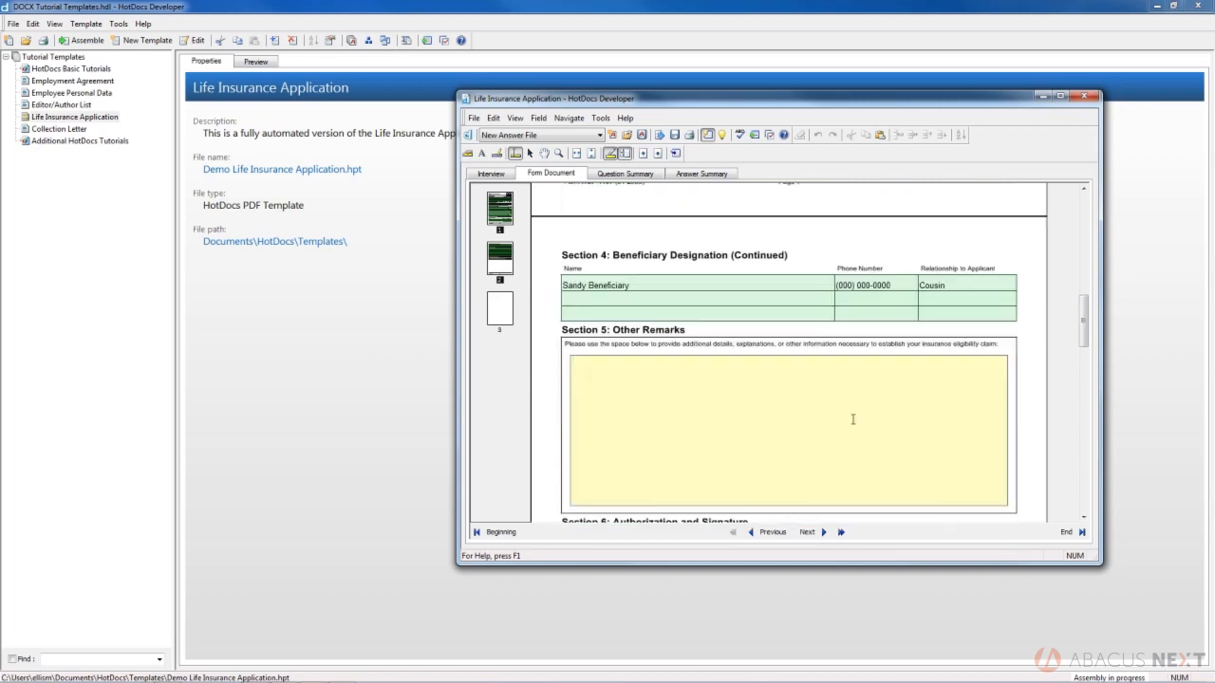
key(ctrl+v)
key(ctrl+v)
key(ctrl+v)
key(ctrl+v)
key(ctrl+v)
key(ctrl+v)
key(ctrl+v)
key(ctrl+v)
key(ctrl+v)
key(ctrl+v)
key(ctrl+v)
key(ctrl+v)
key(ctrl+v)
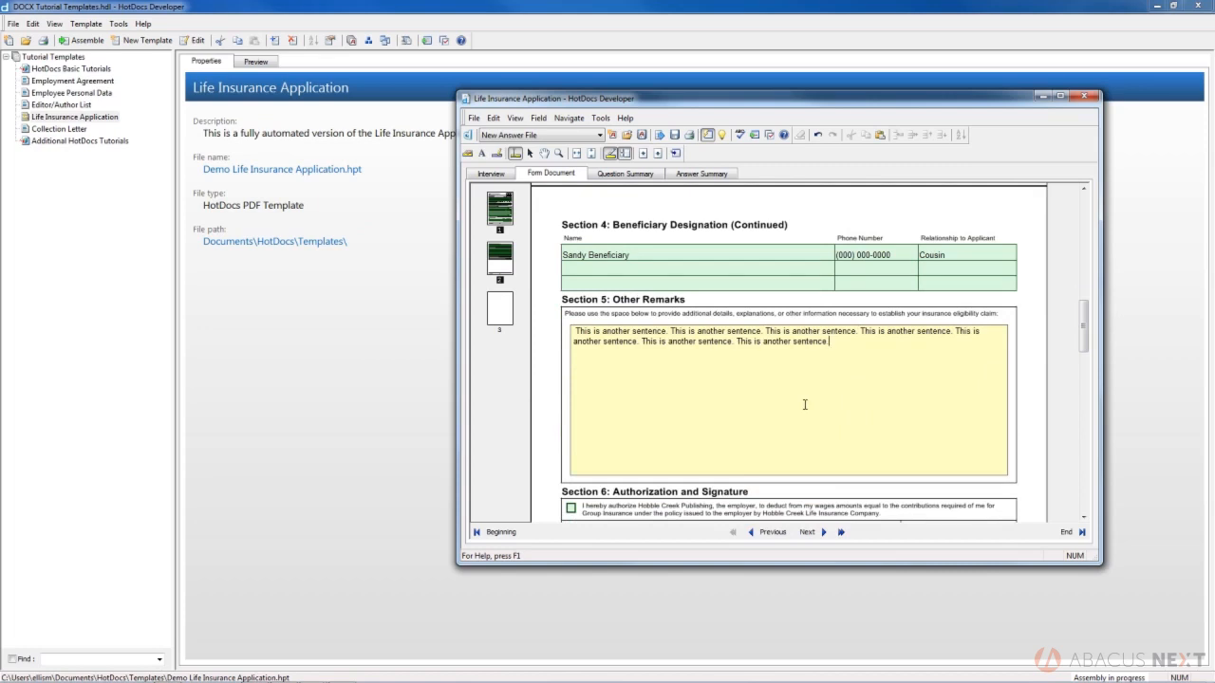
key(ctrl+v)
key(ctrl+v)
key(ctrl+v)
key(ctrl+v)
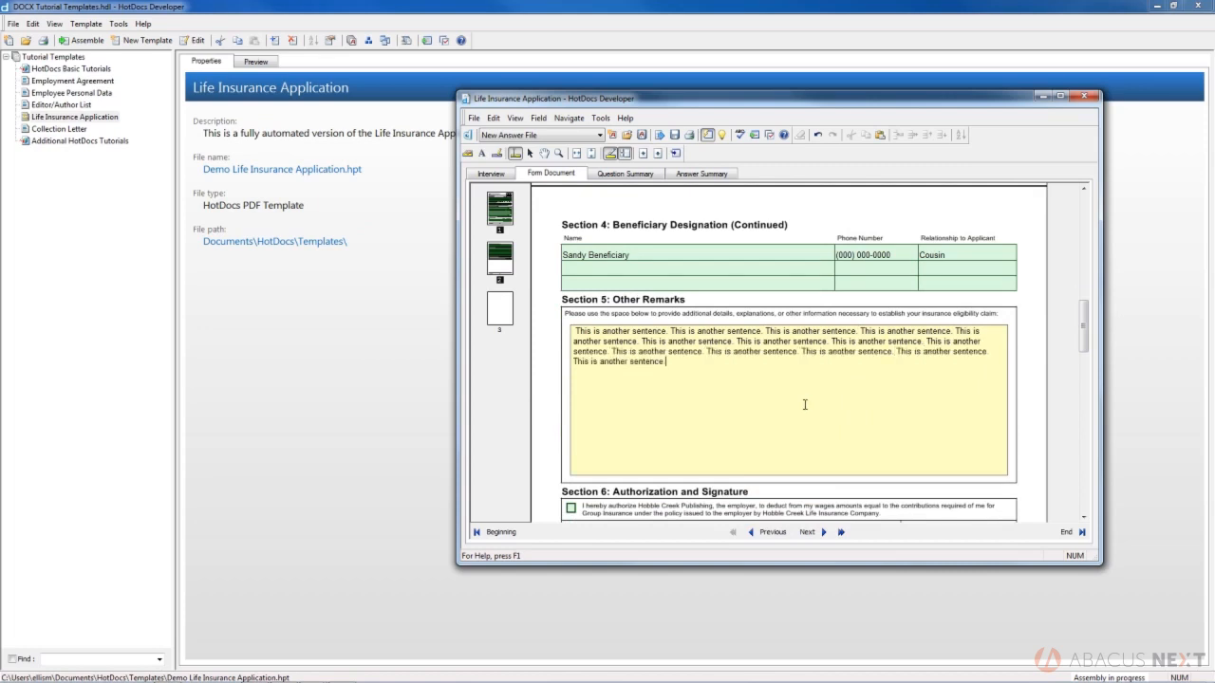
key(ctrl+v)
key(ctrl+v)
key(ctrl+v)
key(ctrl+v)
key(ctrl+v)
key(ctrl+v)
key(ctrl+v)
key(ctrl+v)
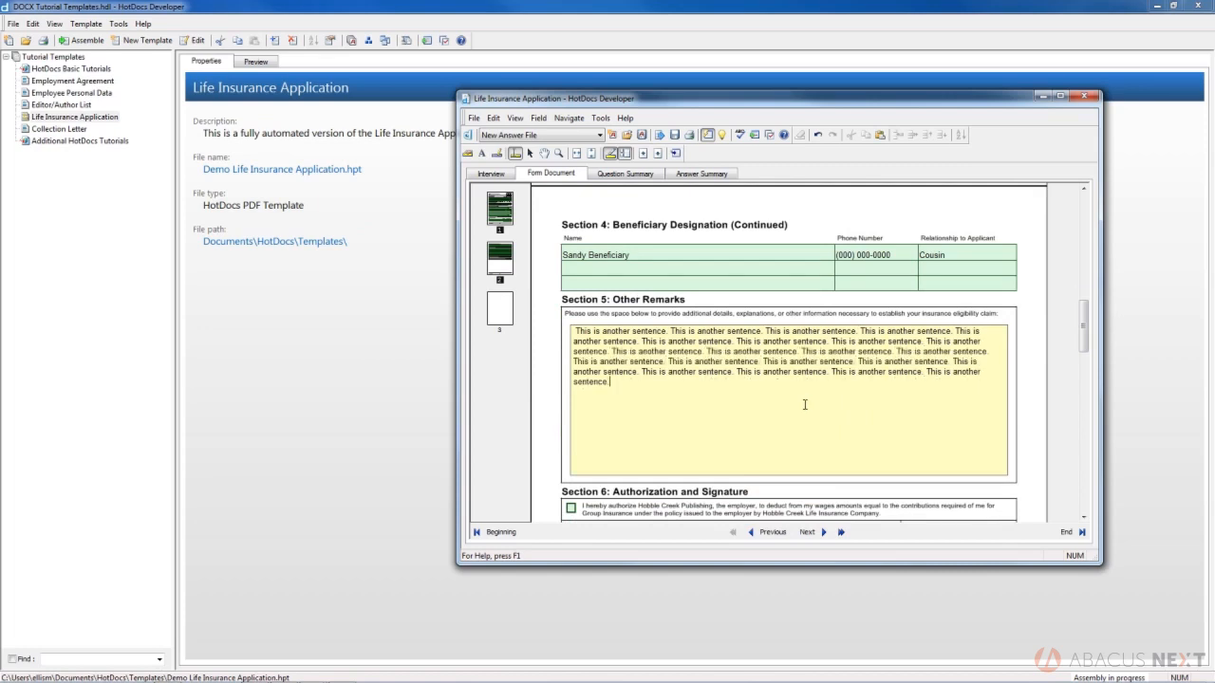
key(ctrl+v)
key(ctrl+v)
key(ctrl+v)
key(ctrl+v)
key(ctrl+v)
key(ctrl+v)
key(ctrl+v)
key(ctrl+v)
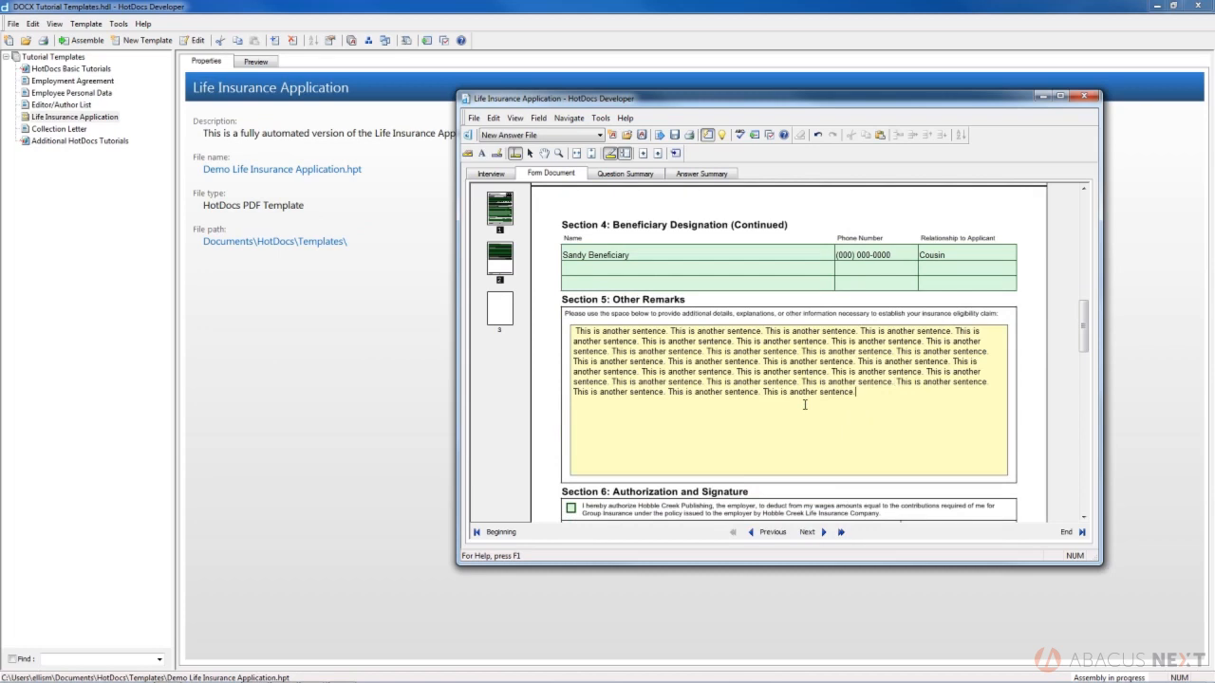
key(ctrl+v)
key(ctrl+v)
key(ctrl+v)
key(ctrl+v)
key(ctrl+v)
key(ctrl+v)
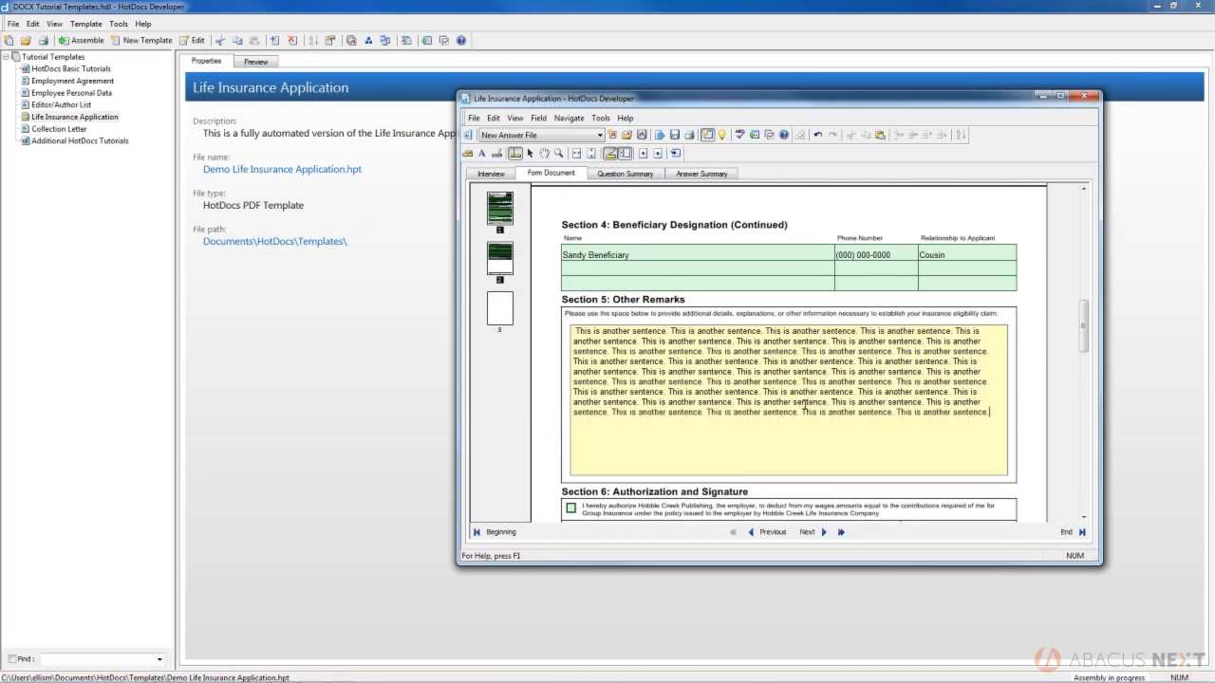
key(Tab)
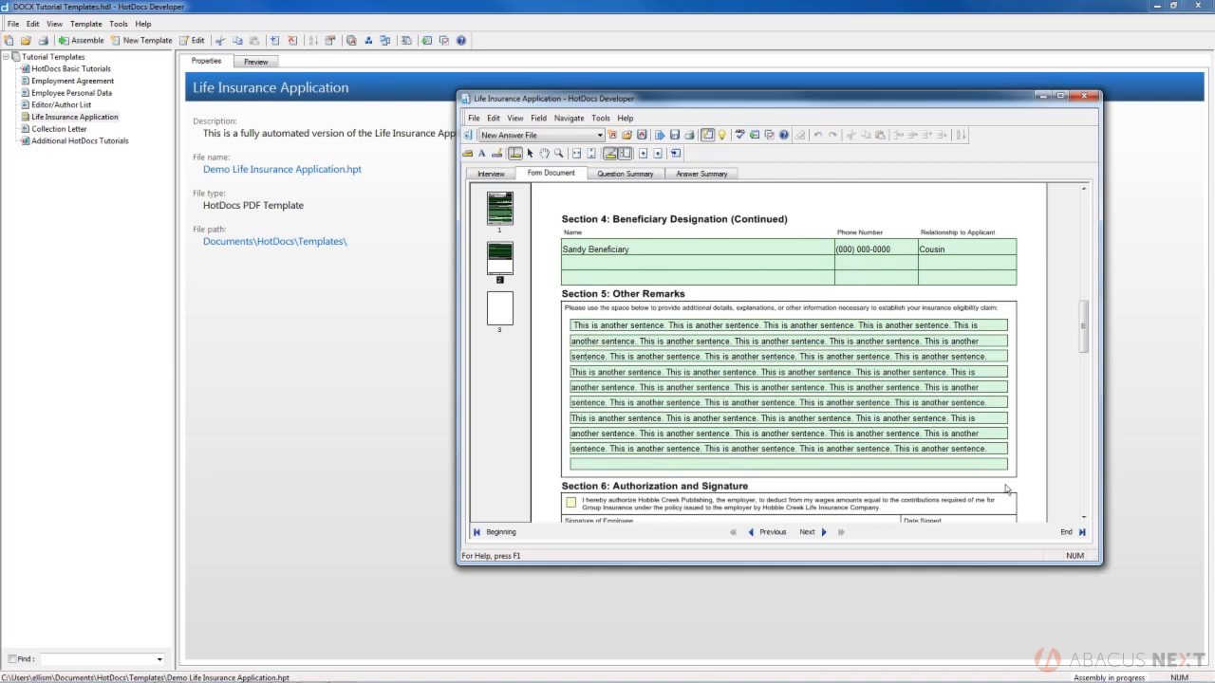
Step: Mark the Section 6 checkbox authorizing the employer to deduct the required contributions from wages
scroll(1008, 491, down, 1)
scroll(807, 484, down, 2)
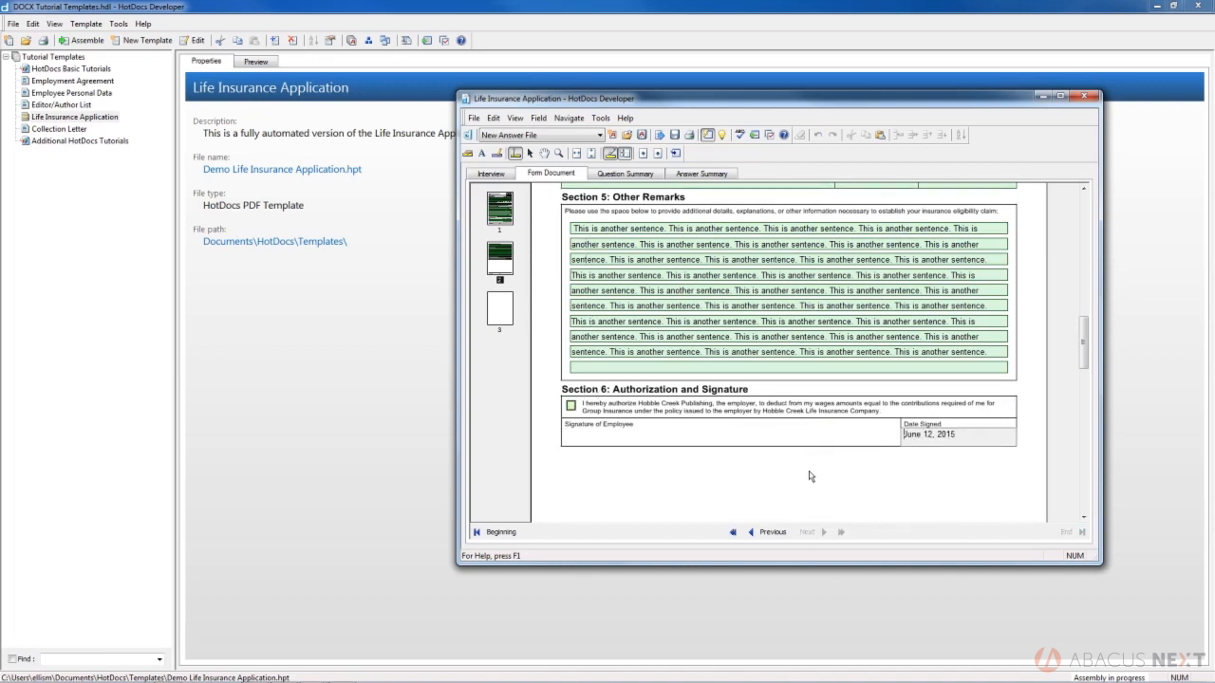
click(570, 407)
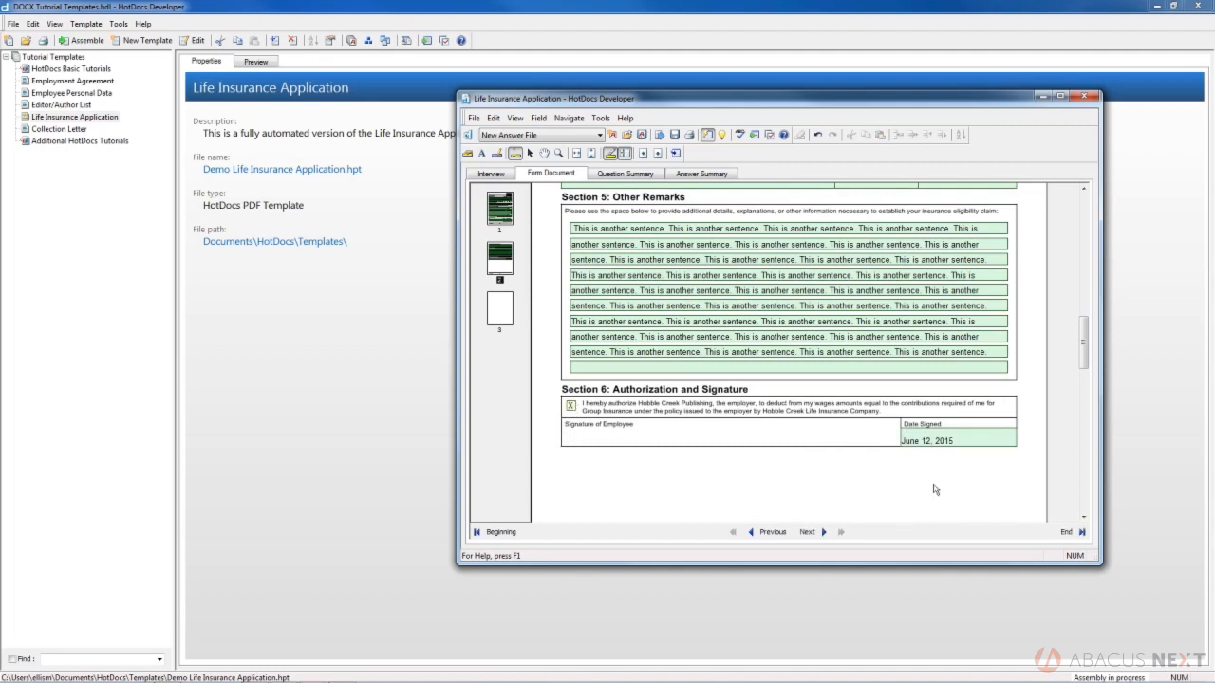
Step: Review the date signed and the addendum text on page 3, and return to page 1 of the form
scroll(890, 474, down, 7)
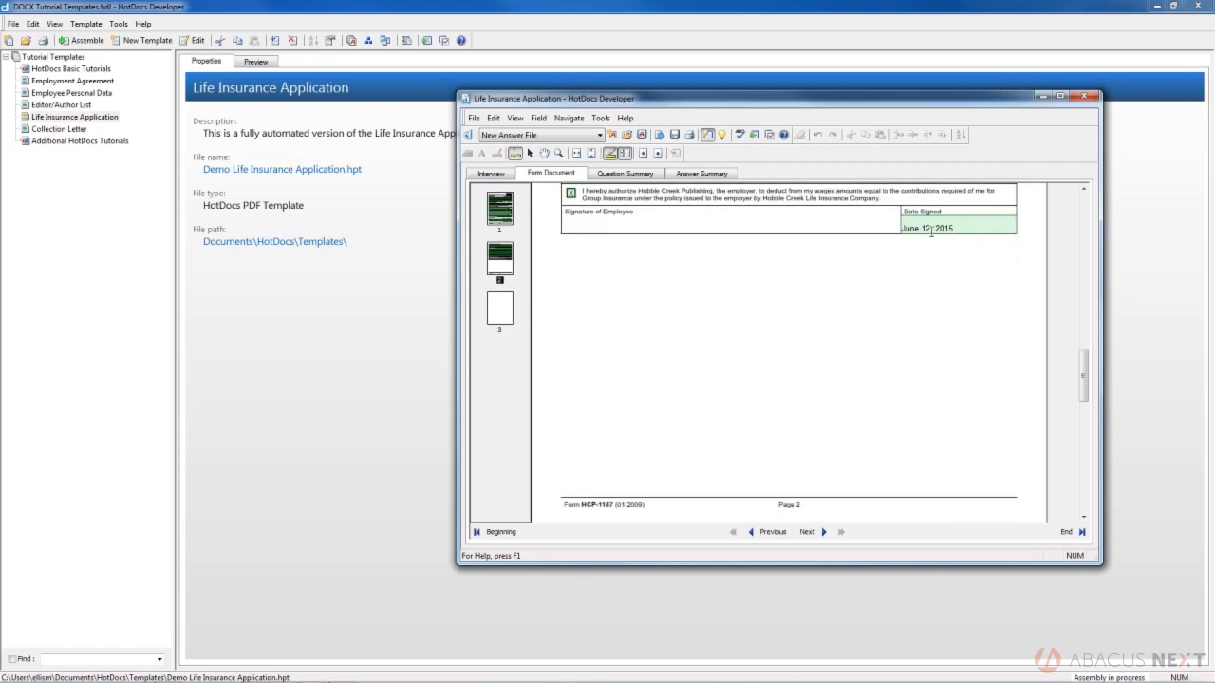
scroll(872, 389, down, 2)
scroll(875, 396, down, 6)
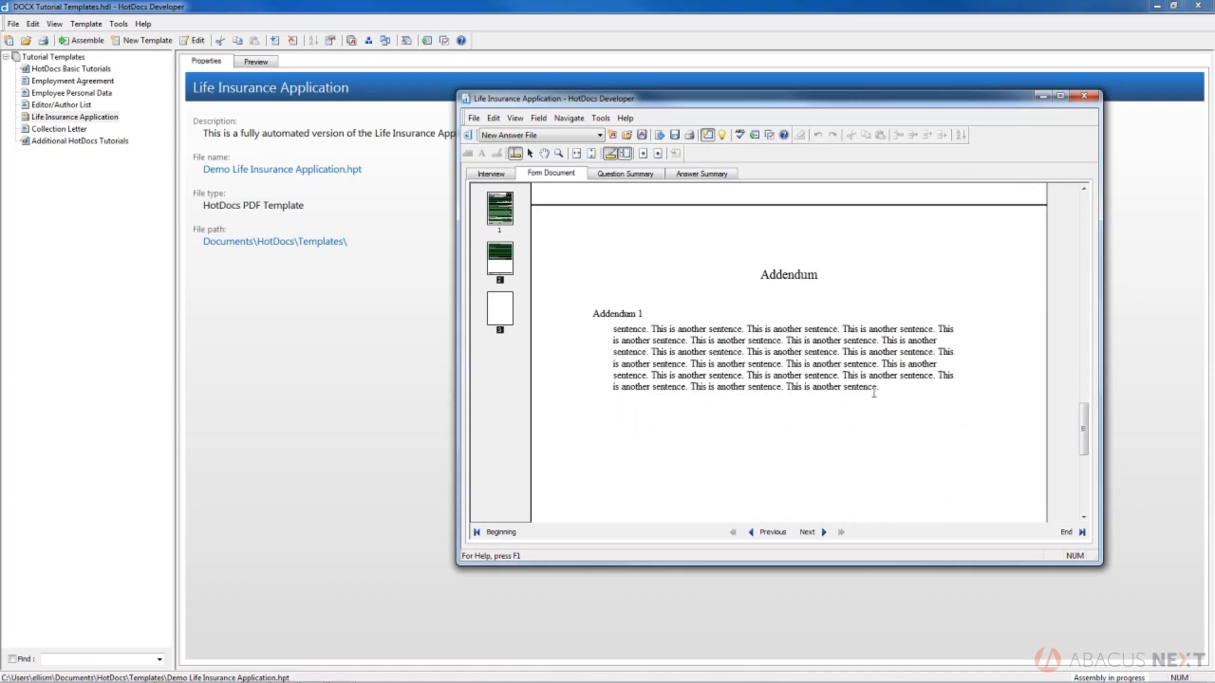
scroll(873, 392, down, 1)
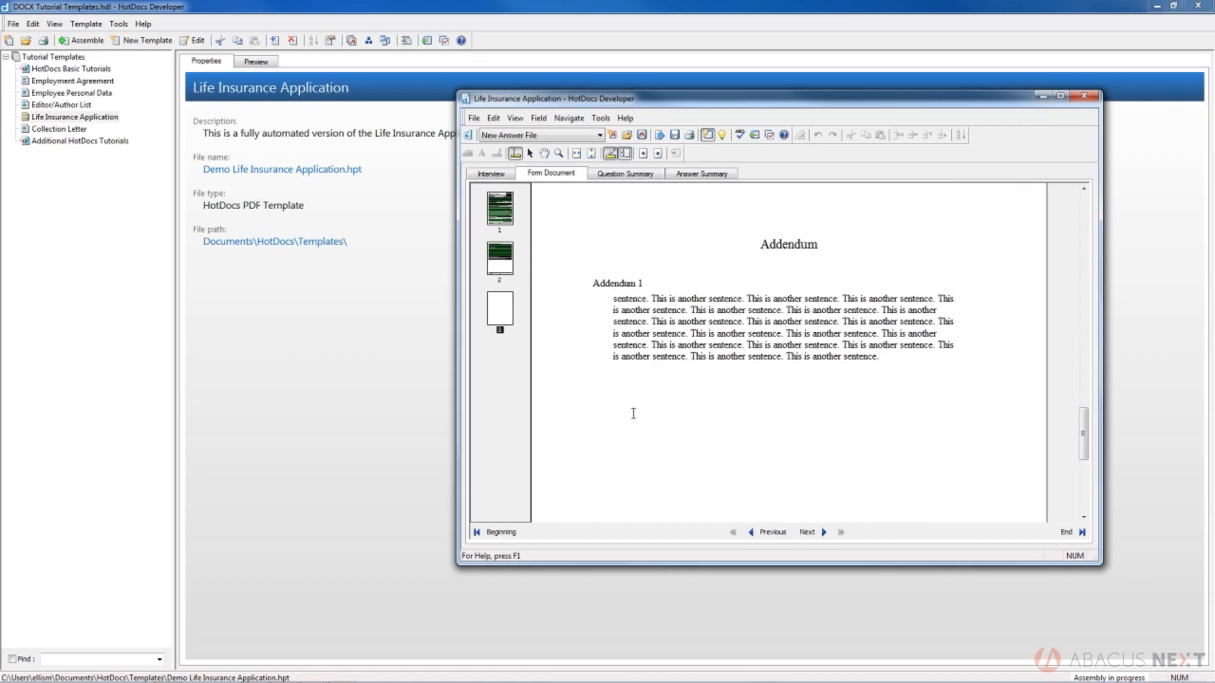
click(500, 209)
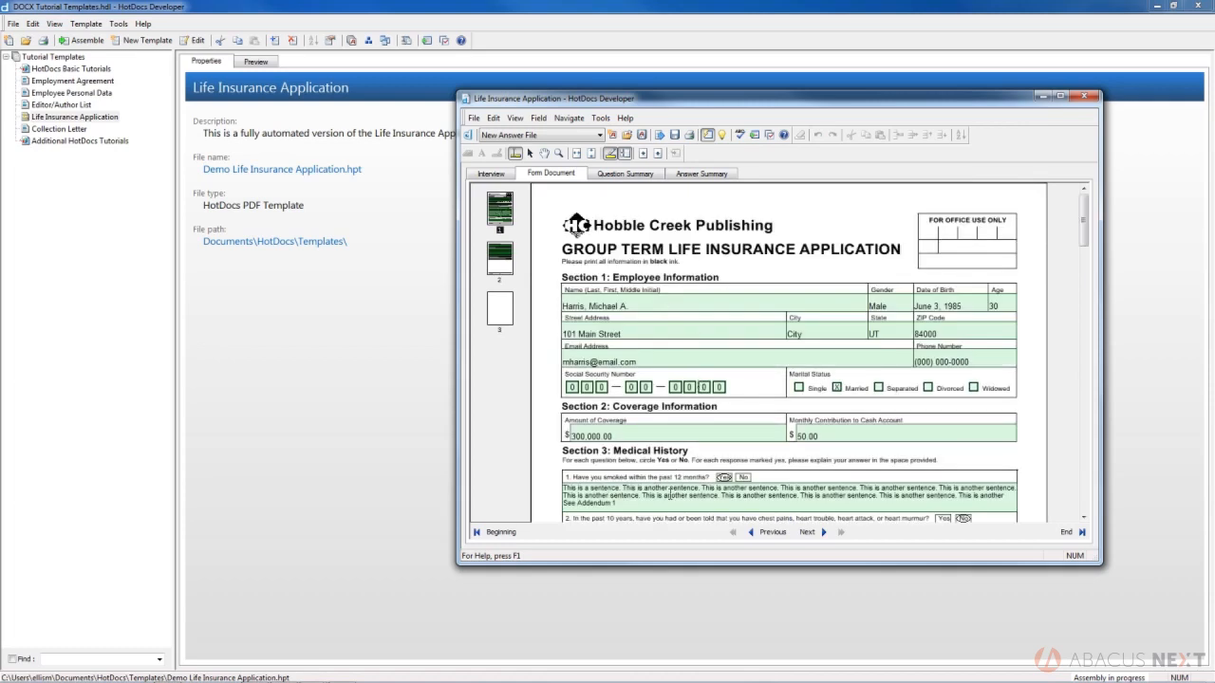